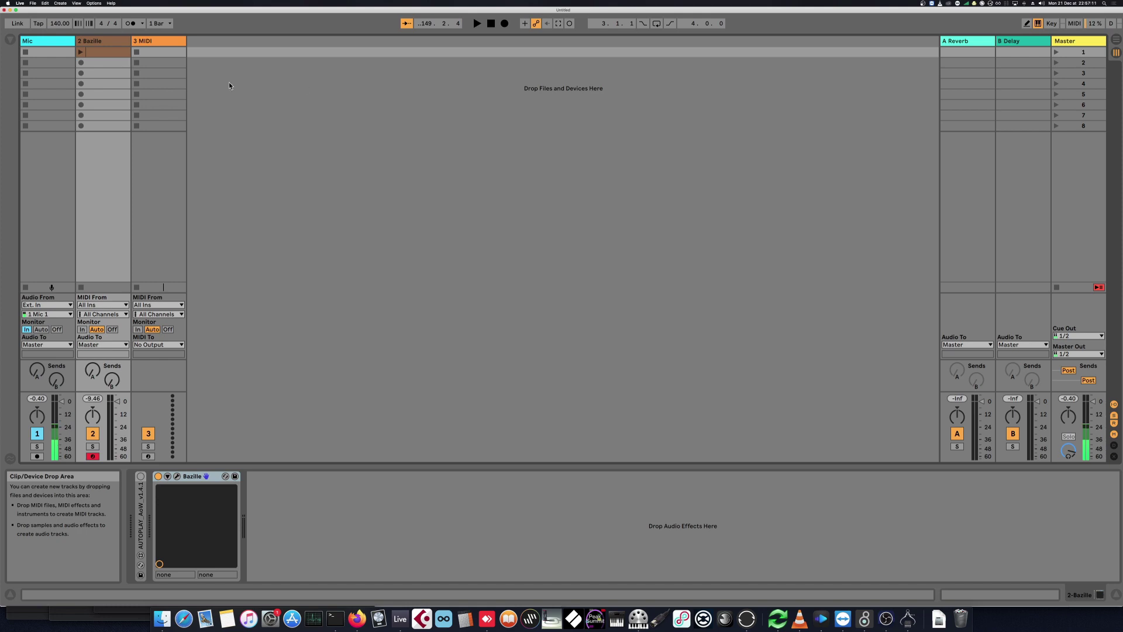
Step: Centre the Bazille window, patch a modulation cable into OSC 1 and lower its PhaseModDepth
left_click(118, 42)
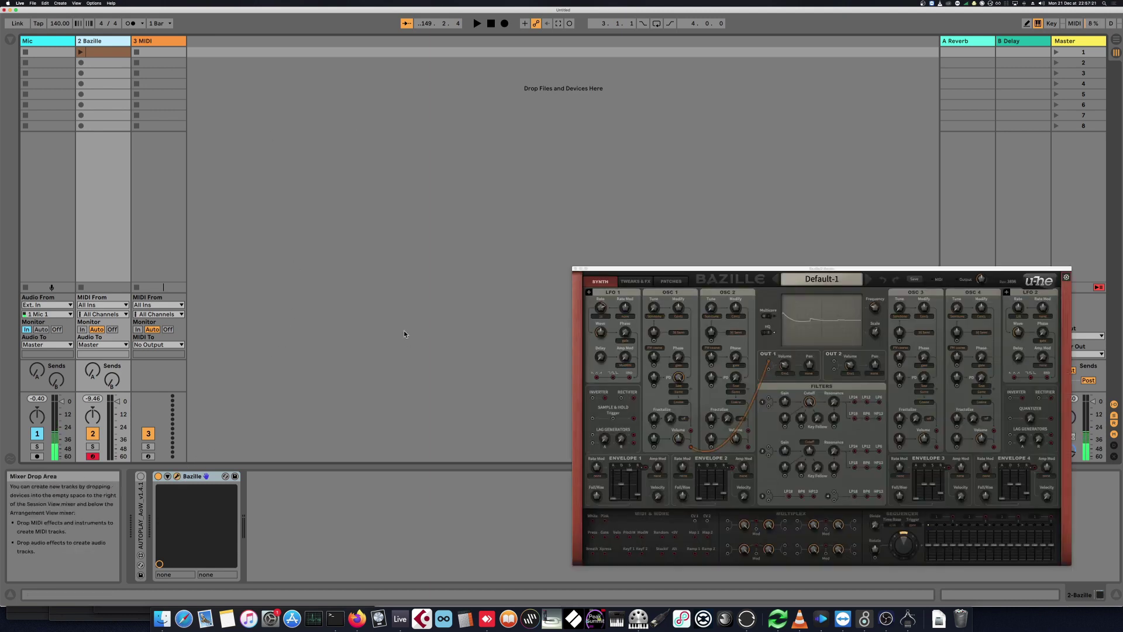
left_click_drag(622, 274, 447, 160)
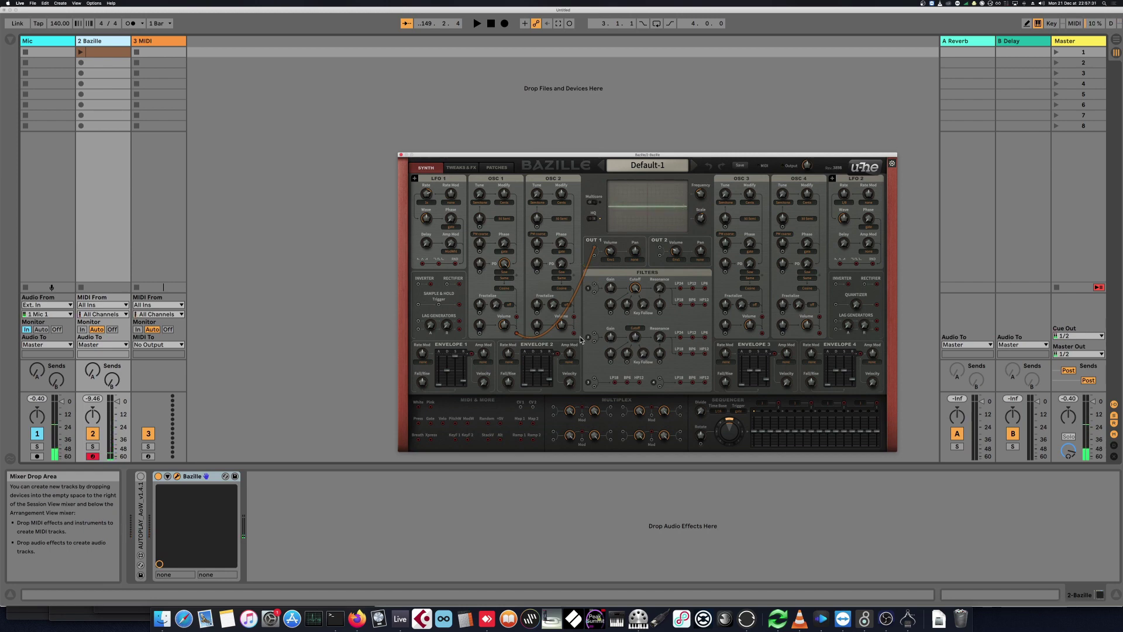
left_click_drag(572, 335, 479, 251)
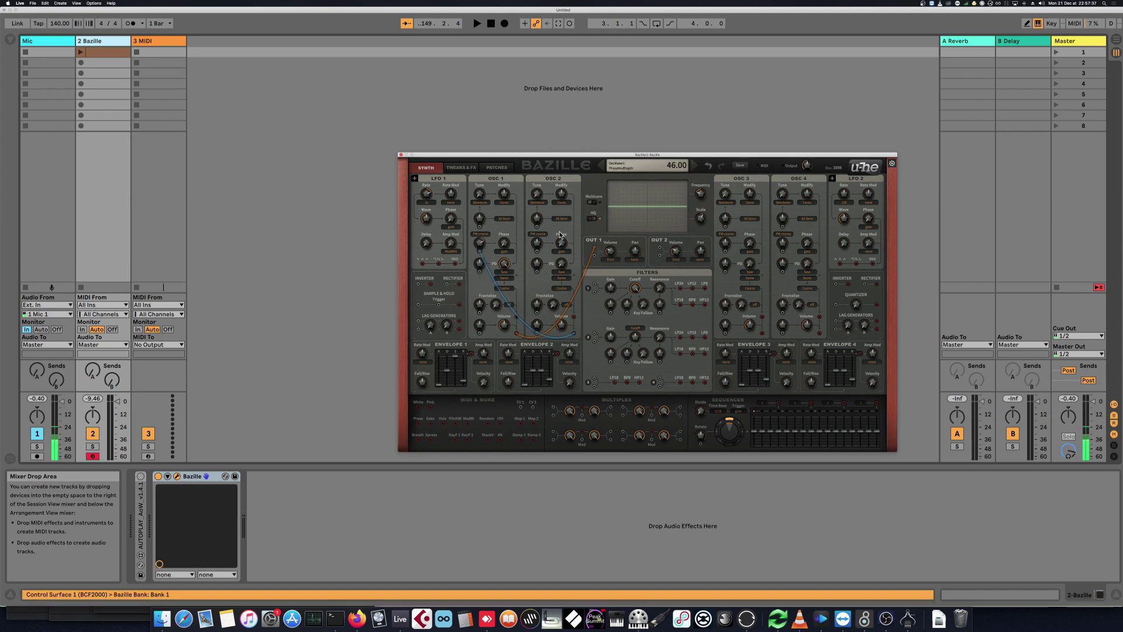
left_click_drag(480, 243, 482, 264)
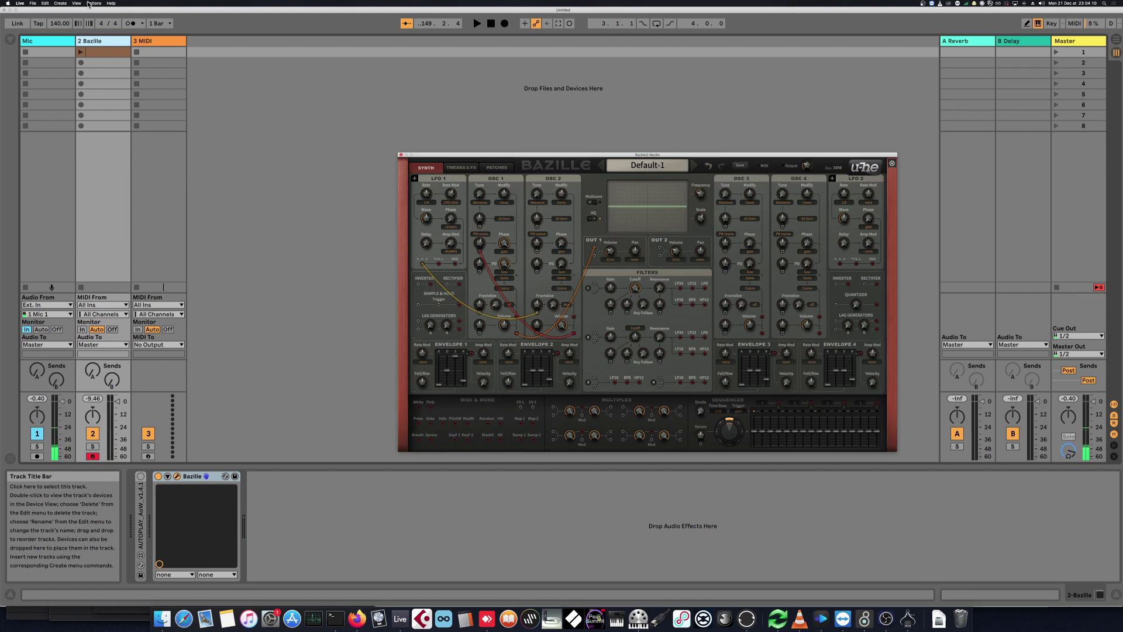
Step: Create an empty MIDI clip in Bazille's slot 4 and insert AUTOPLAY_AoW_v1.4.1 before Bazille
double_click(103, 84)
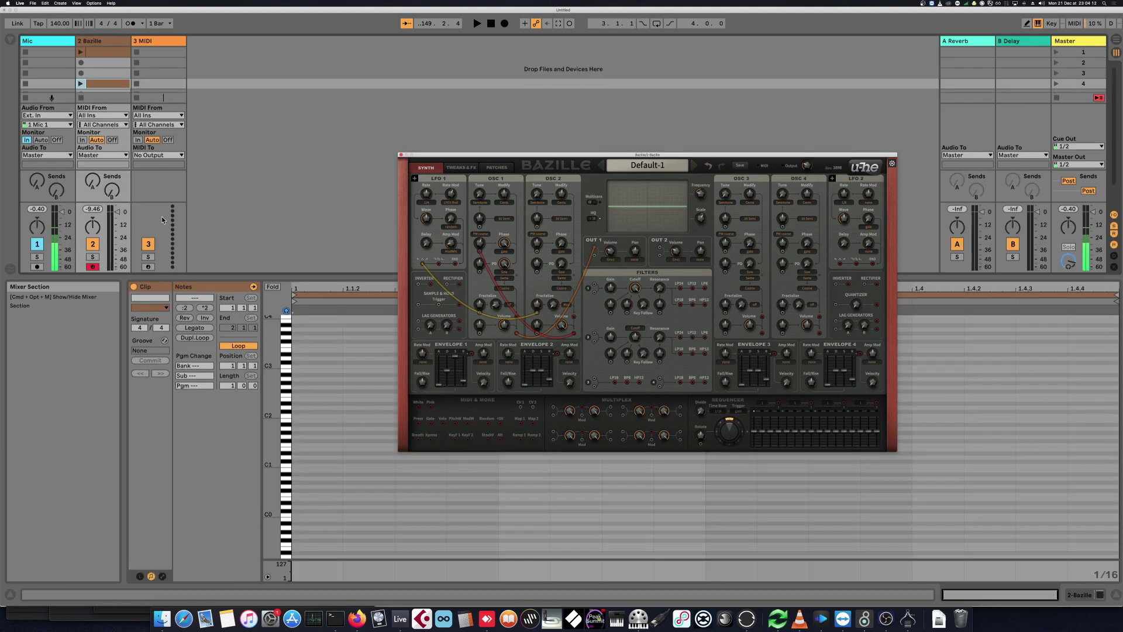
key("shift+Tab")
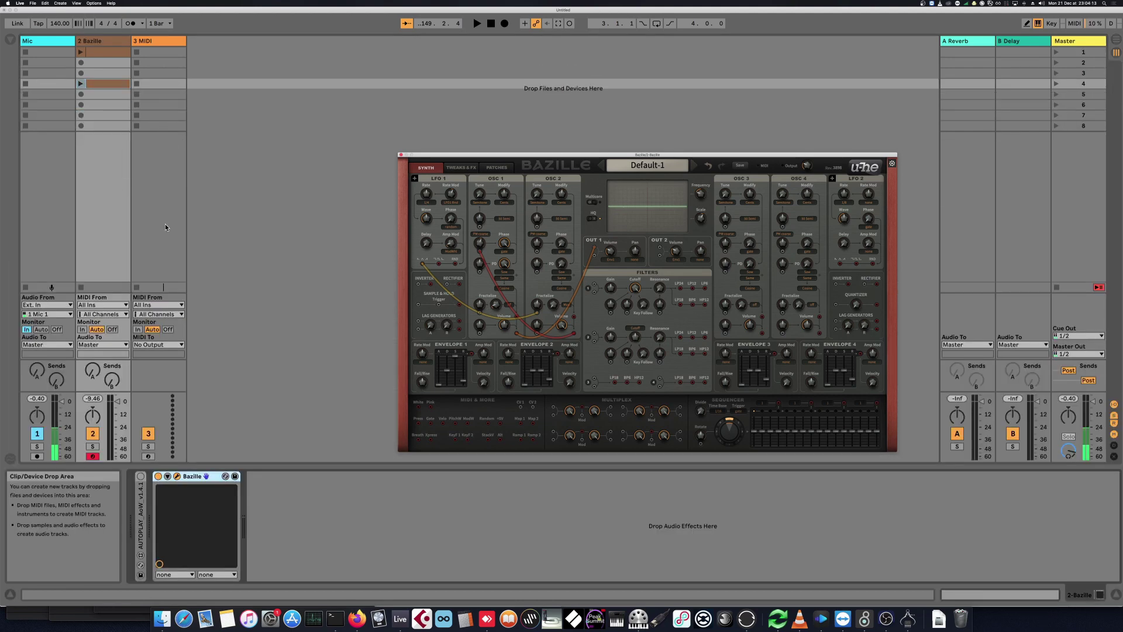
left_click(101, 44)
left_click_drag(140, 493, 140, 494)
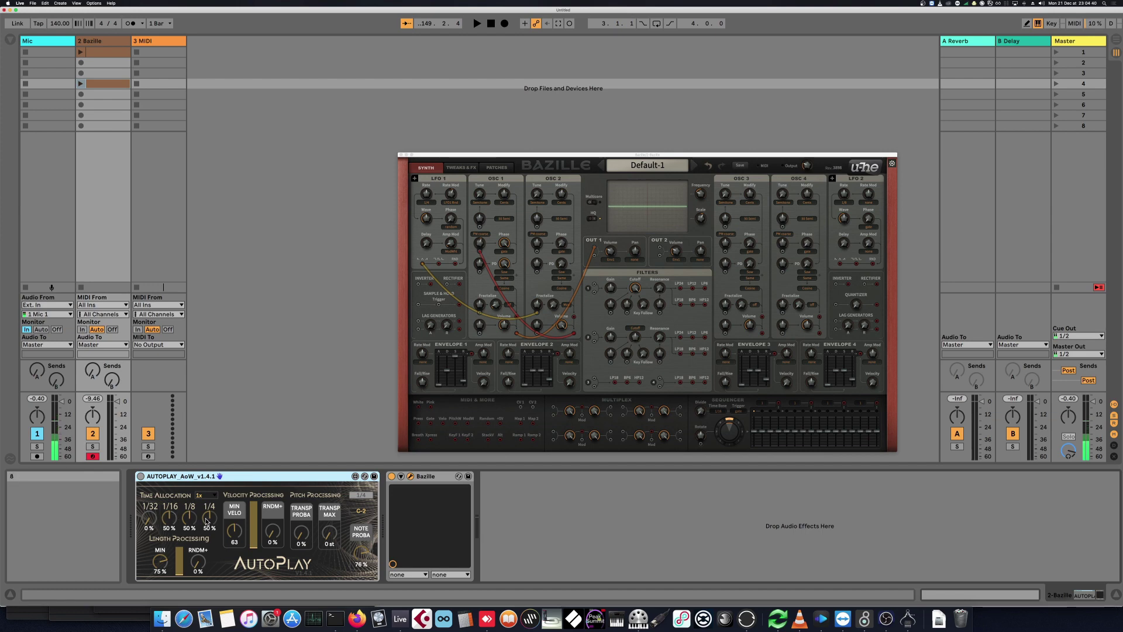
Step: Keep AutoPlay's Time Allocation at 1x and turn the AutoPlay device on
left_click(214, 496)
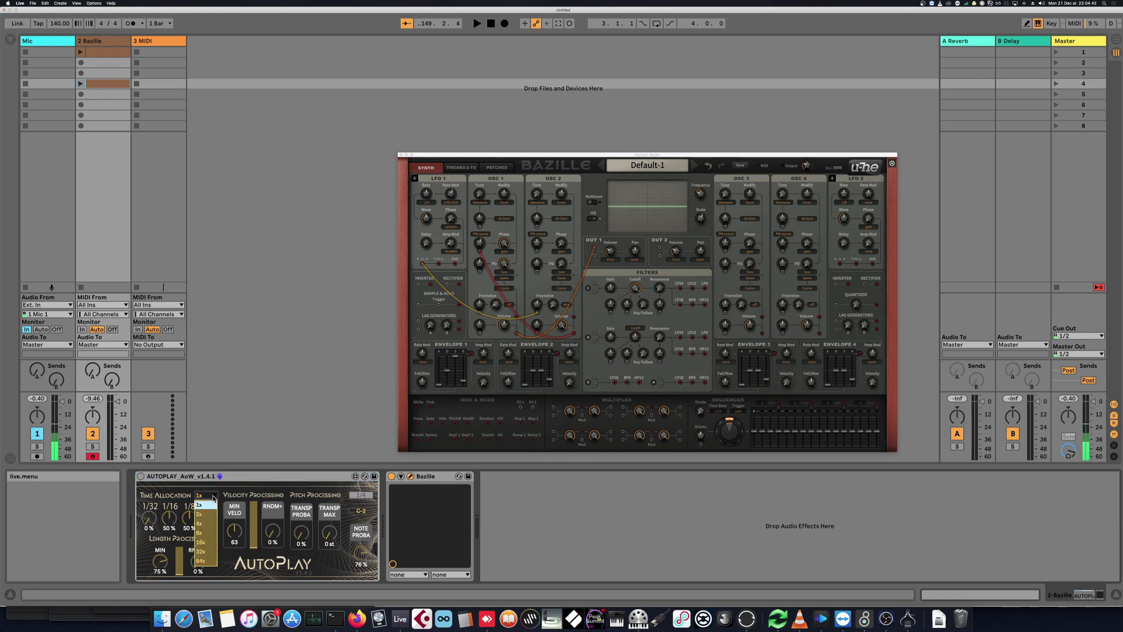
left_click(239, 480)
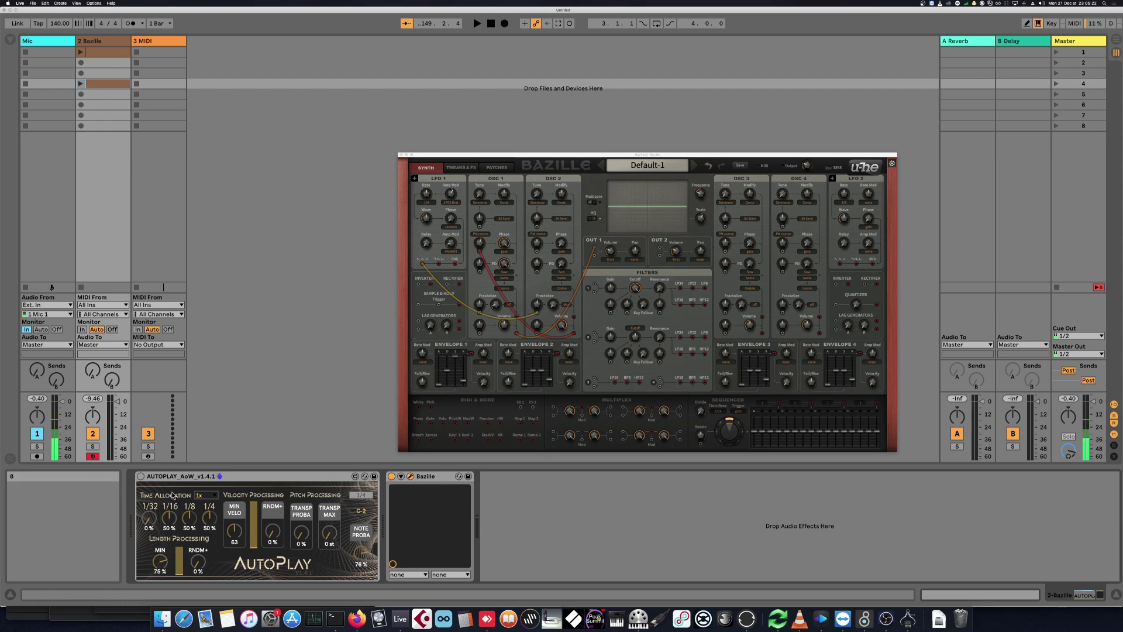
left_click(141, 477)
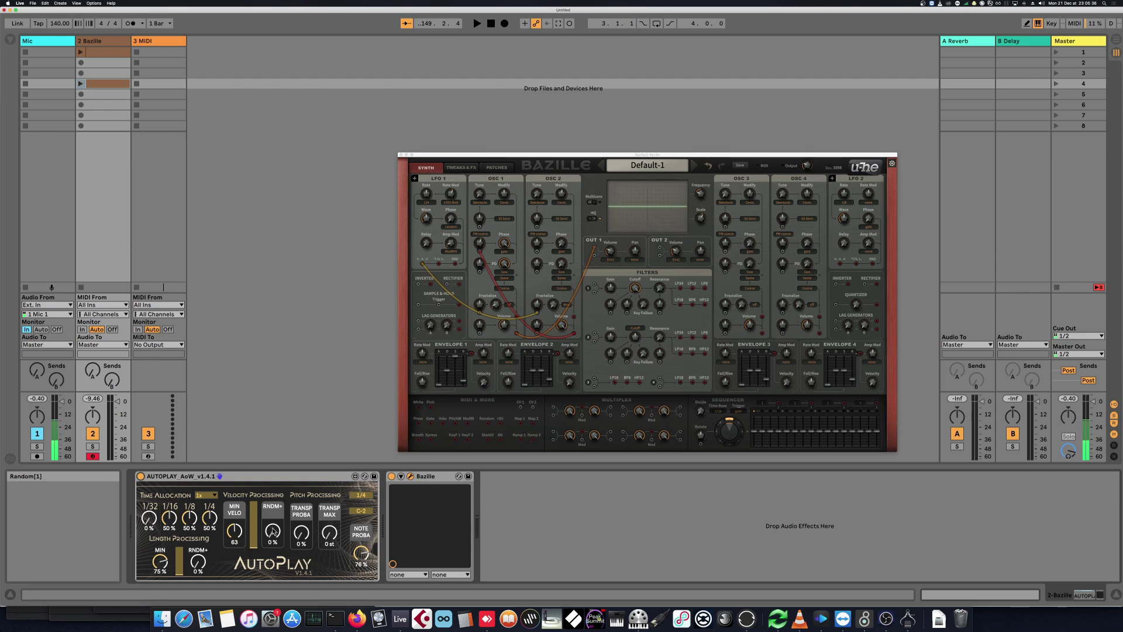
Step: Set AutoPlay's MIN VELO to 40 and velocity RNDM+ to 100%
left_click_drag(272, 531, 273, 579)
left_click_drag(234, 531, 235, 505)
left_click_drag(272, 531, 272, 512)
left_click_drag(241, 530, 240, 503)
left_click_drag(282, 538, 282, 508)
left_click_drag(234, 531, 250, 545)
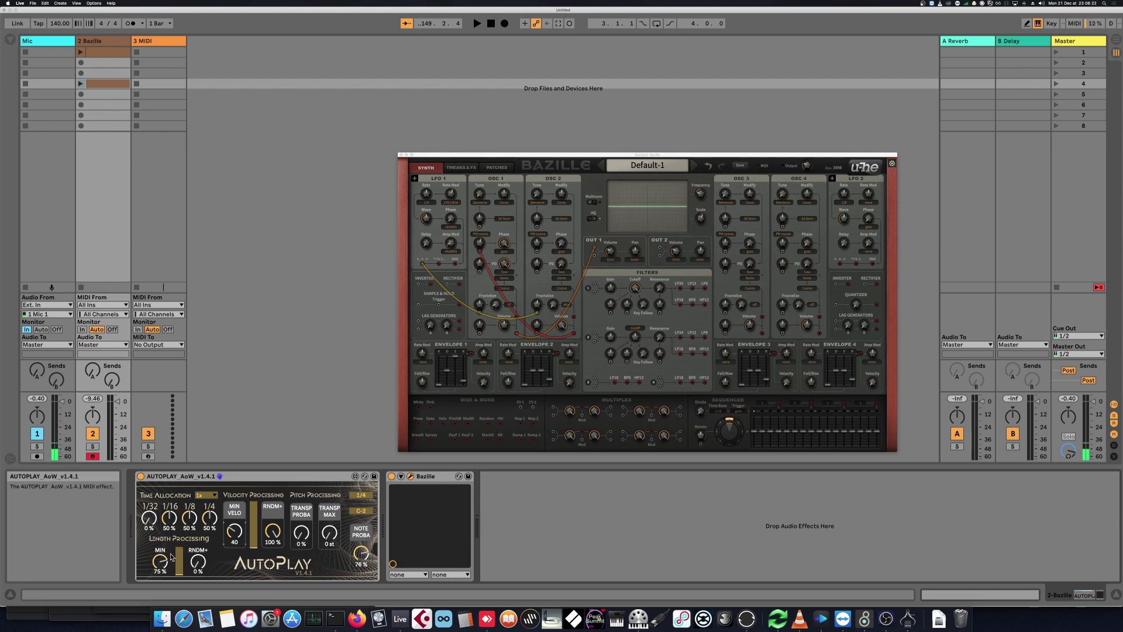
Step: Set AutoPlay's Length MIN to 100% and Length RNDM+ to 50%
left_click_drag(160, 561, 160, 608)
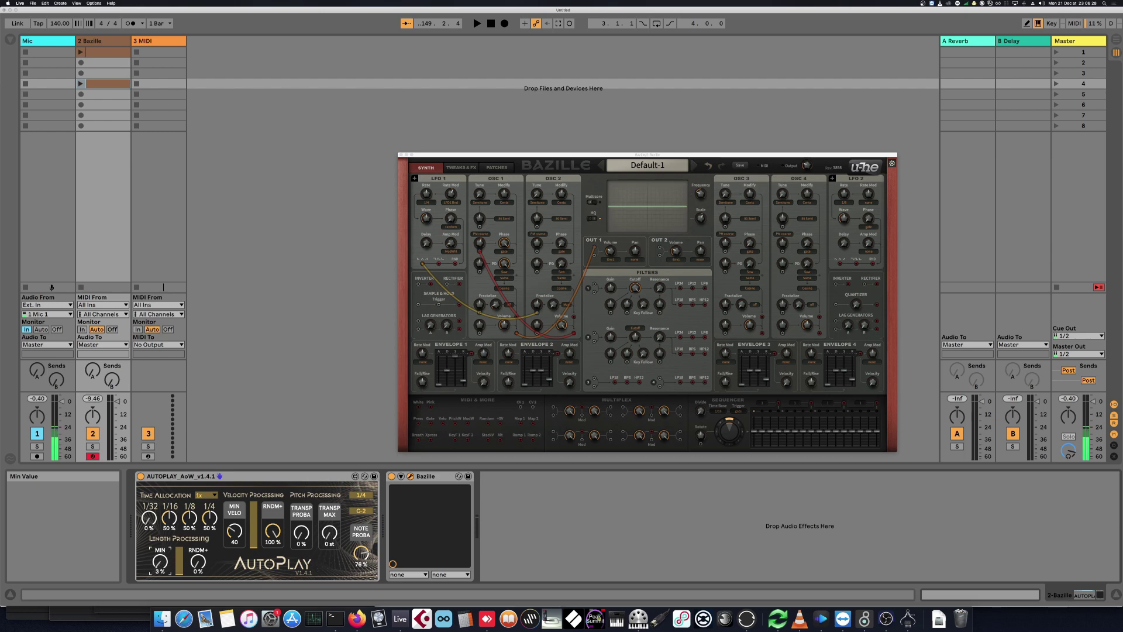
left_click_drag(160, 561, 160, 556)
left_click_drag(162, 559, 163, 562)
left_click_drag(204, 568, 160, 579)
left_click_drag(164, 562, 165, 538)
Step: Set AutoPlay's TRANSP PROBA to 50% and TRANSP MAX to +48 st
left_click(300, 541)
left_click_drag(300, 535, 300, 529)
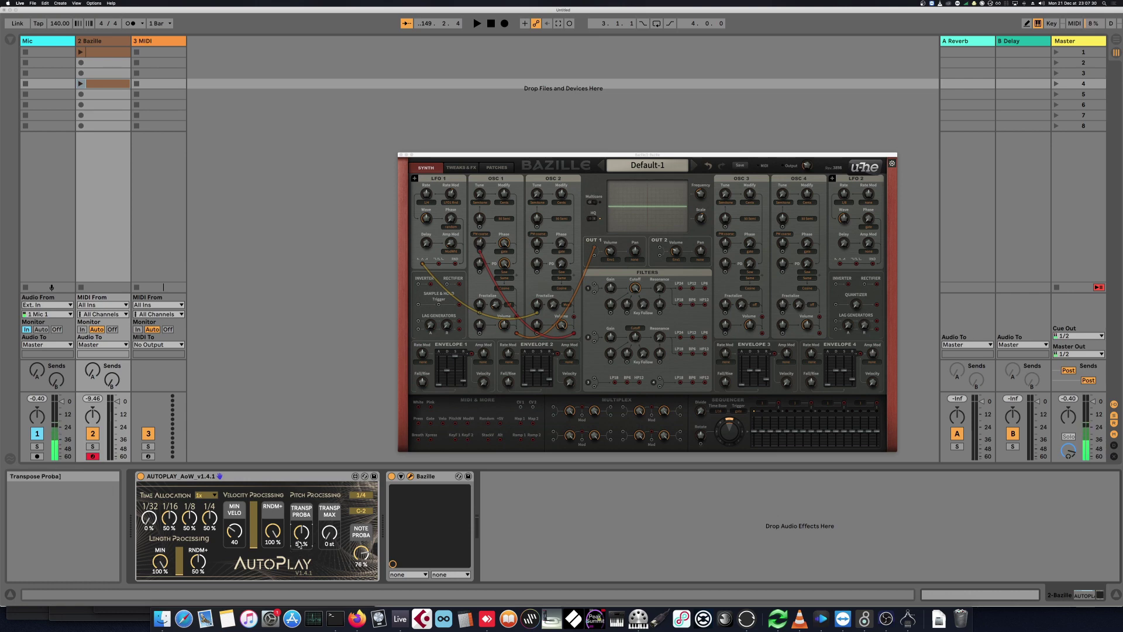
left_click_drag(330, 533, 329, 506)
left_click_drag(329, 481, 329, 477)
Step: Dial AutoPlay's NOTE PROBA knob to 87%
left_click_drag(360, 553, 360, 559)
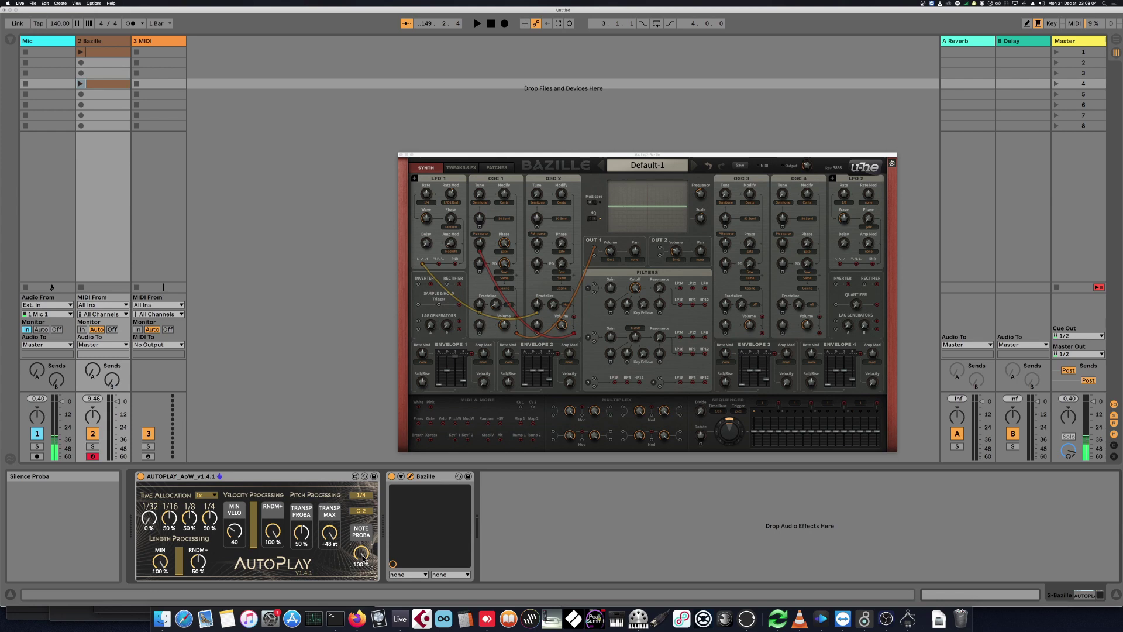
mouse_move(361, 552)
left_mouse_down()
mouse_move(361, 579)
mouse_move(361, 568)
left_mouse_up()
left_click_drag(360, 552, 363, 553)
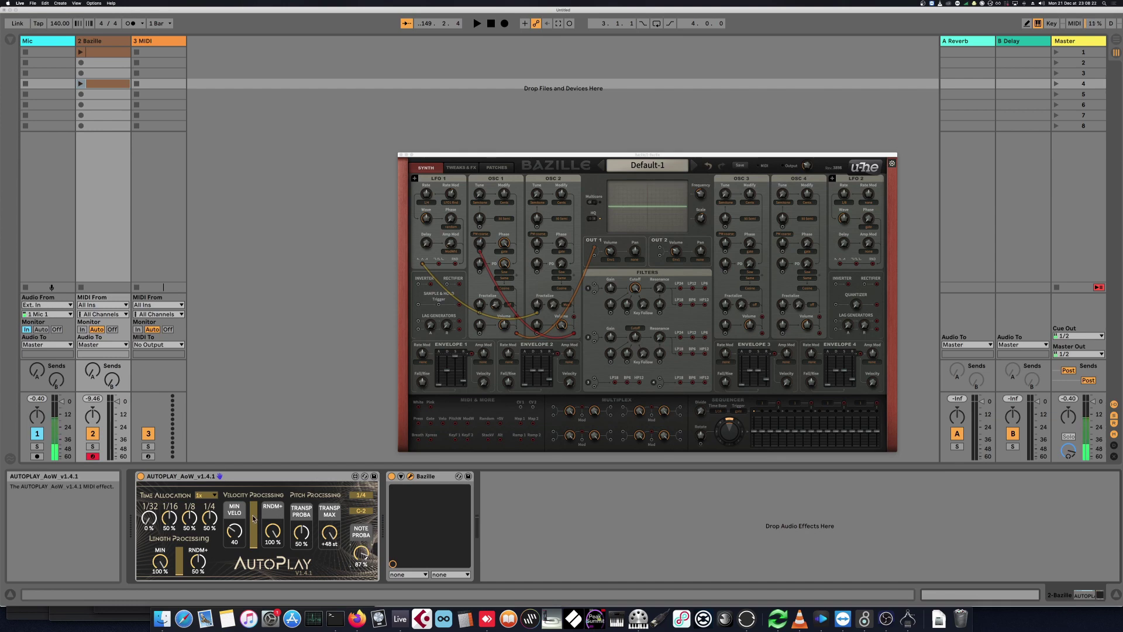
Step: Open the first Bazille clip's notes and move the Bazille window up out of the way
double_click(100, 51)
scroll(763, 518, "down", 5)
left_click_drag(568, 157, 566, 47)
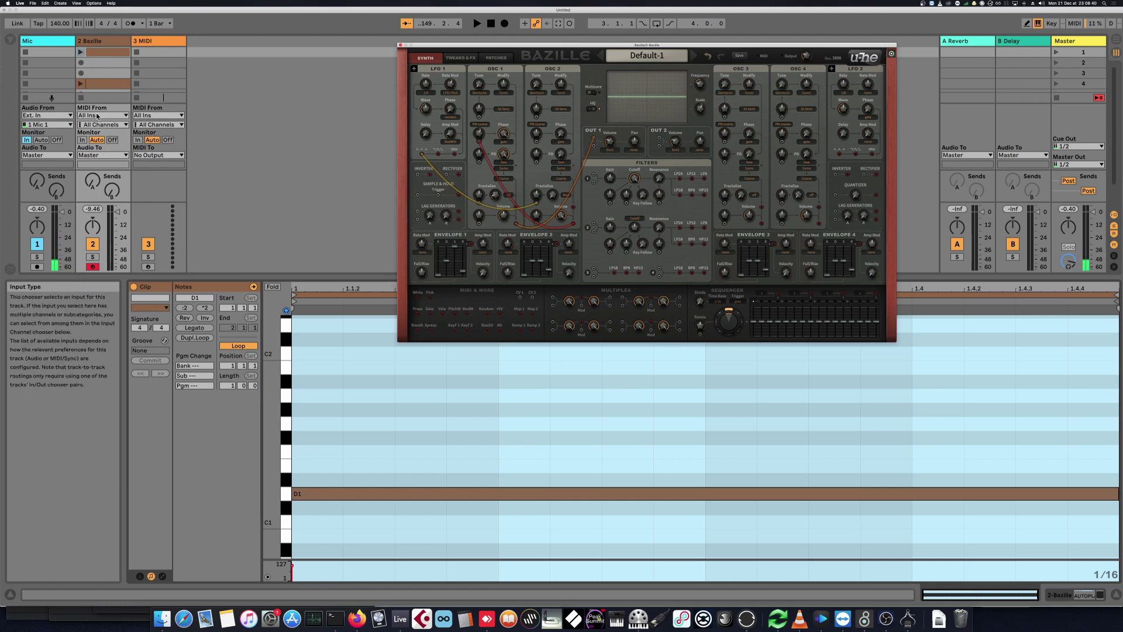
Step: Launch the first Bazille clip and switch to the Arrangement view
left_click(80, 53)
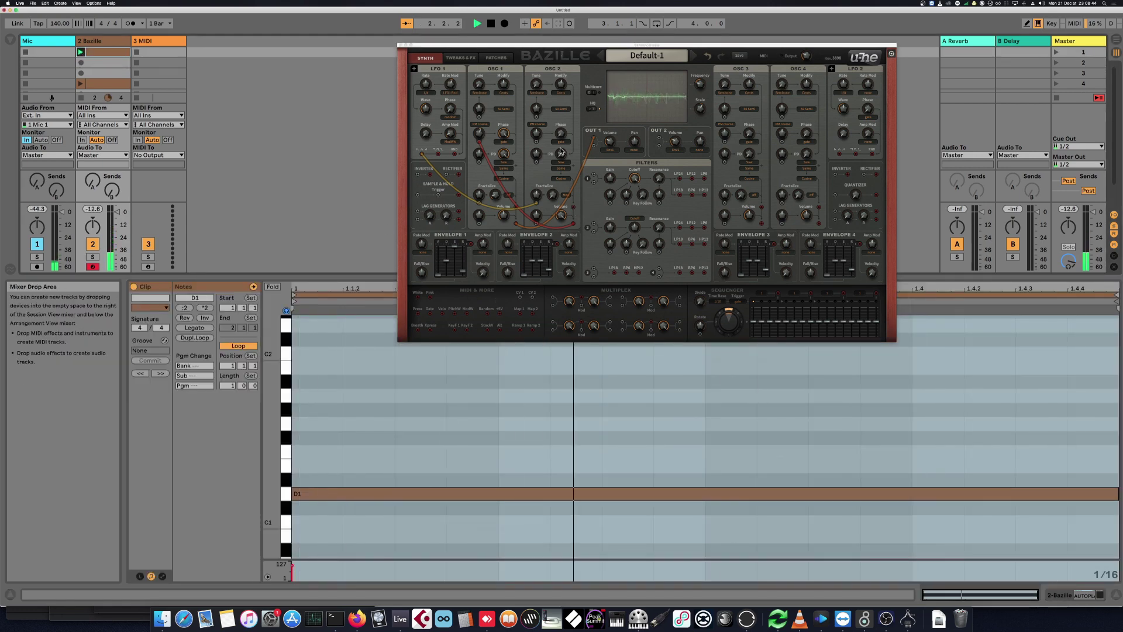
key("shift+Tab")
key("Tab")
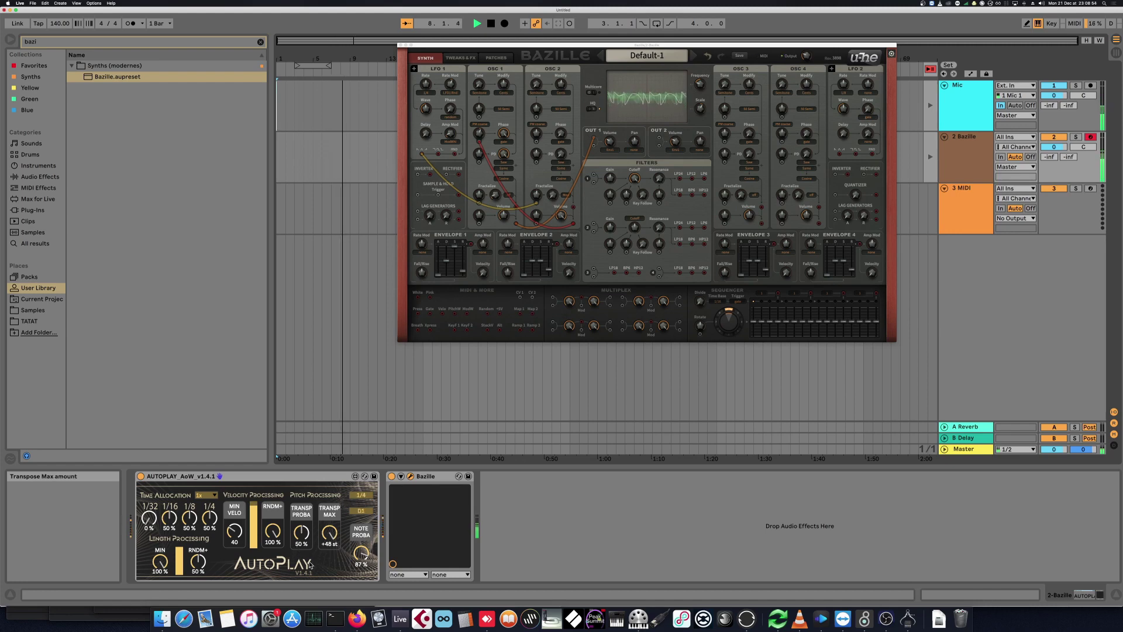
Step: Turn AutoPlay's TRANSP PROBA down to 0% and restart playback
key("space")
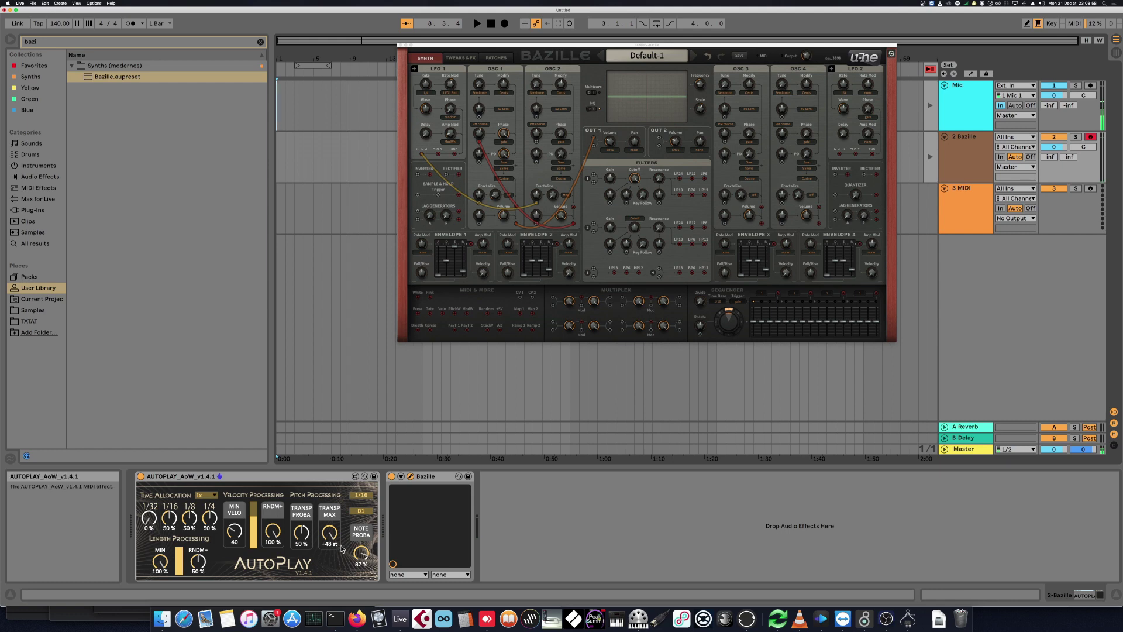
left_click_drag(301, 535, 302, 579)
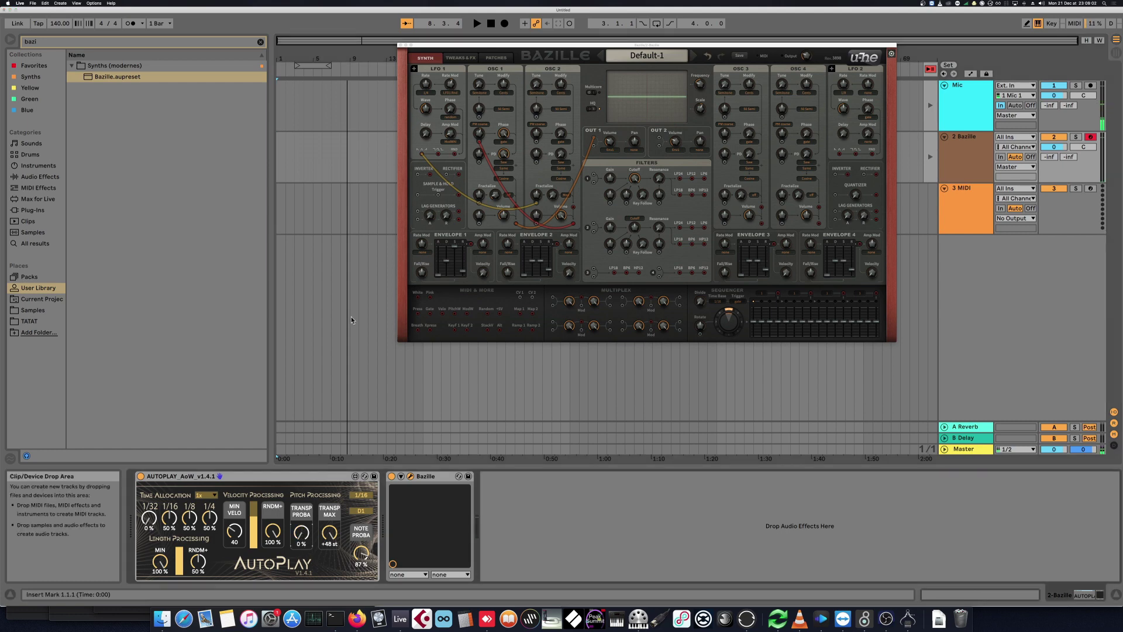
key("space")
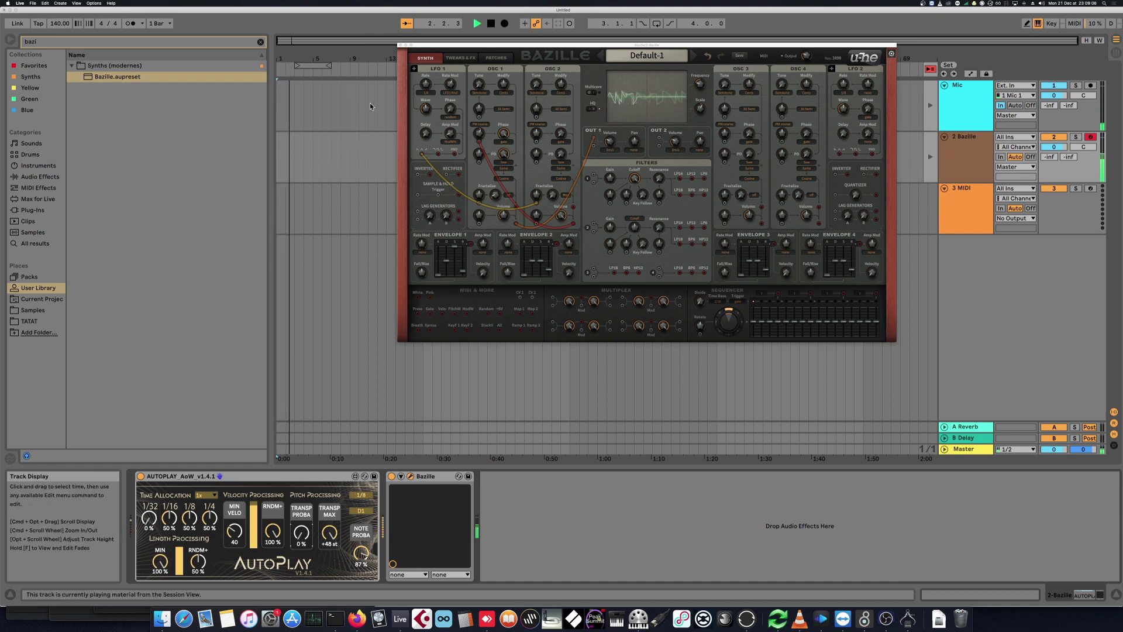
Step: Close the Bazille window and raise the clip's D1 note two octaves to D3
key("shift+Tab")
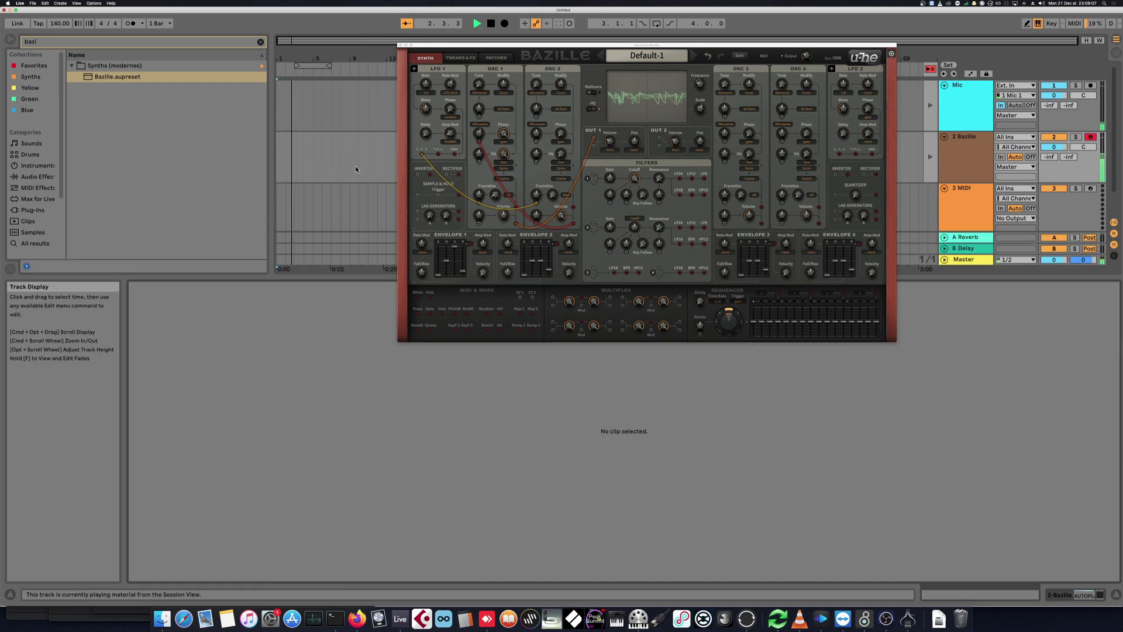
left_click(400, 46)
key("Tab")
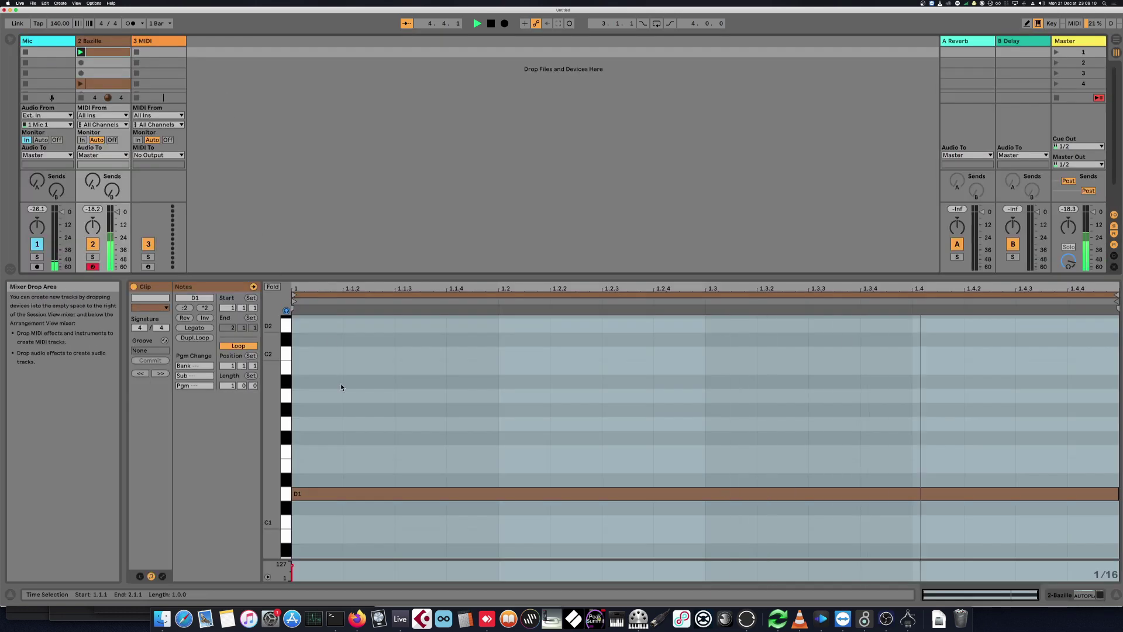
left_click(347, 493)
key("shift+Up")
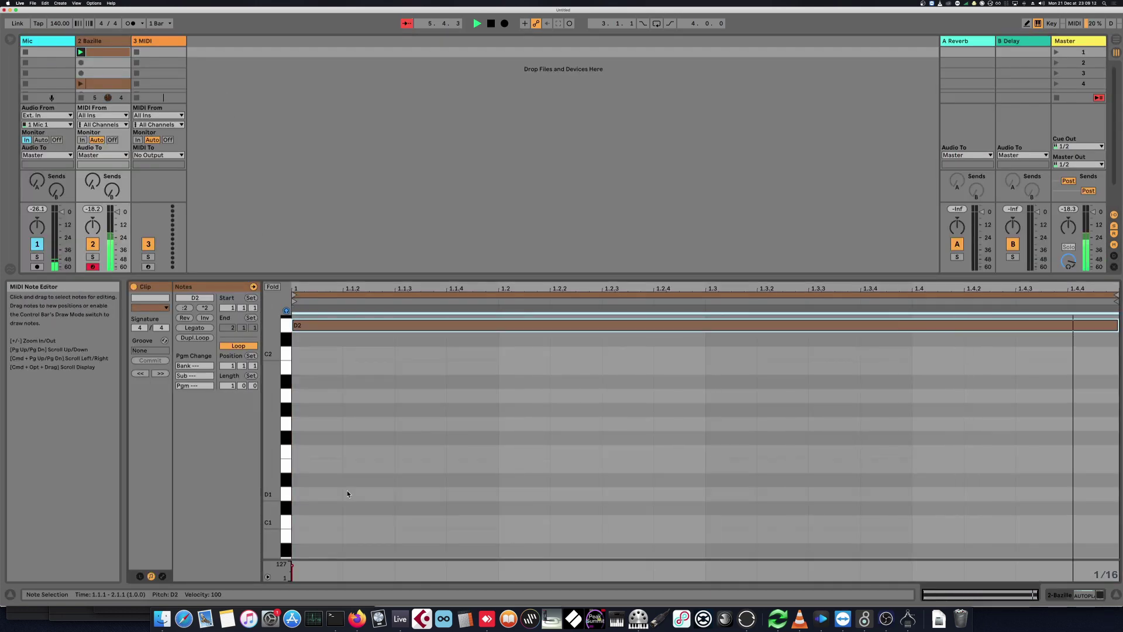
key("shift+Up")
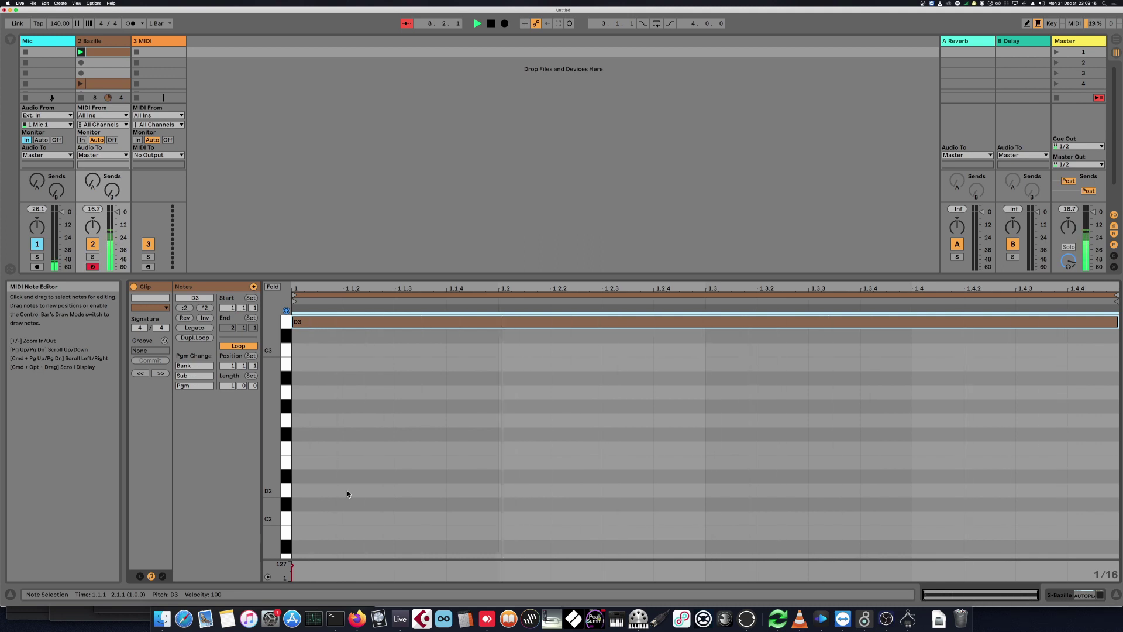
key("shift+Tab")
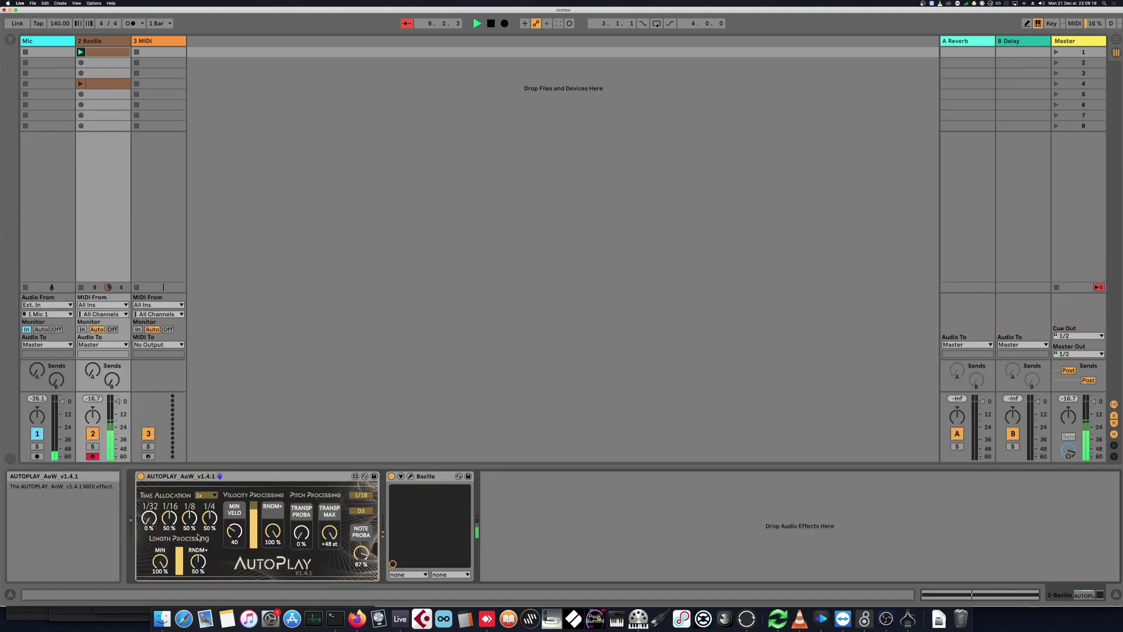
Step: Set AutoPlay's 1/4 share to 30%, NOTE PROBA to 100% and 1/32 to 13%
left_click_drag(160, 560, 198, 565)
left_click(198, 560)
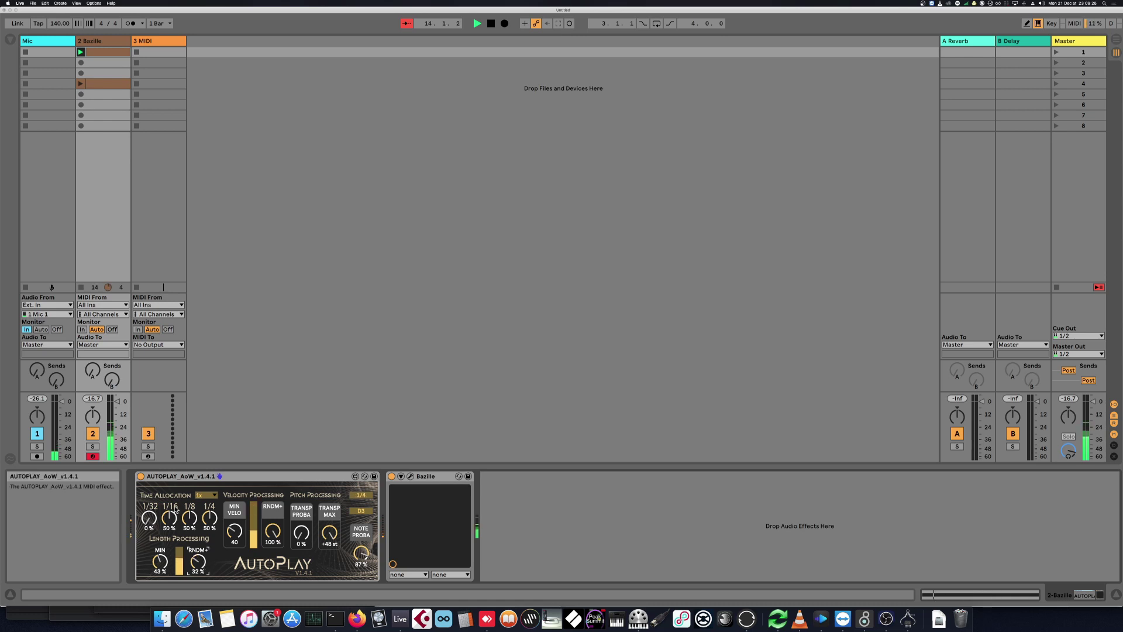
left_click_drag(209, 517, 209, 524)
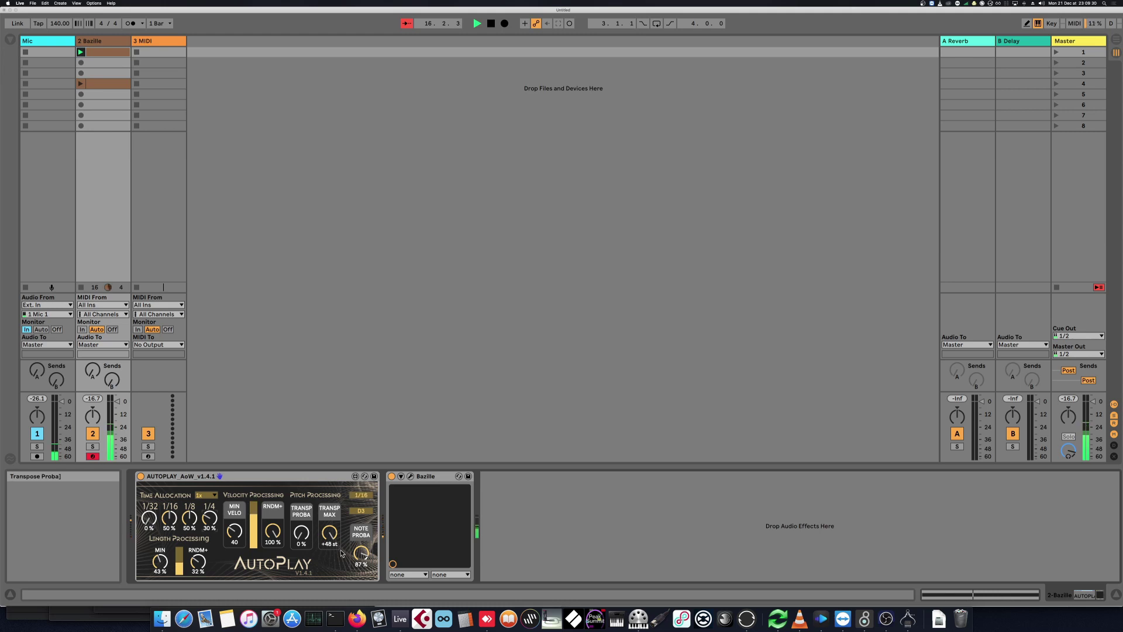
left_click_drag(368, 557, 367, 548)
left_click_drag(153, 520, 153, 511)
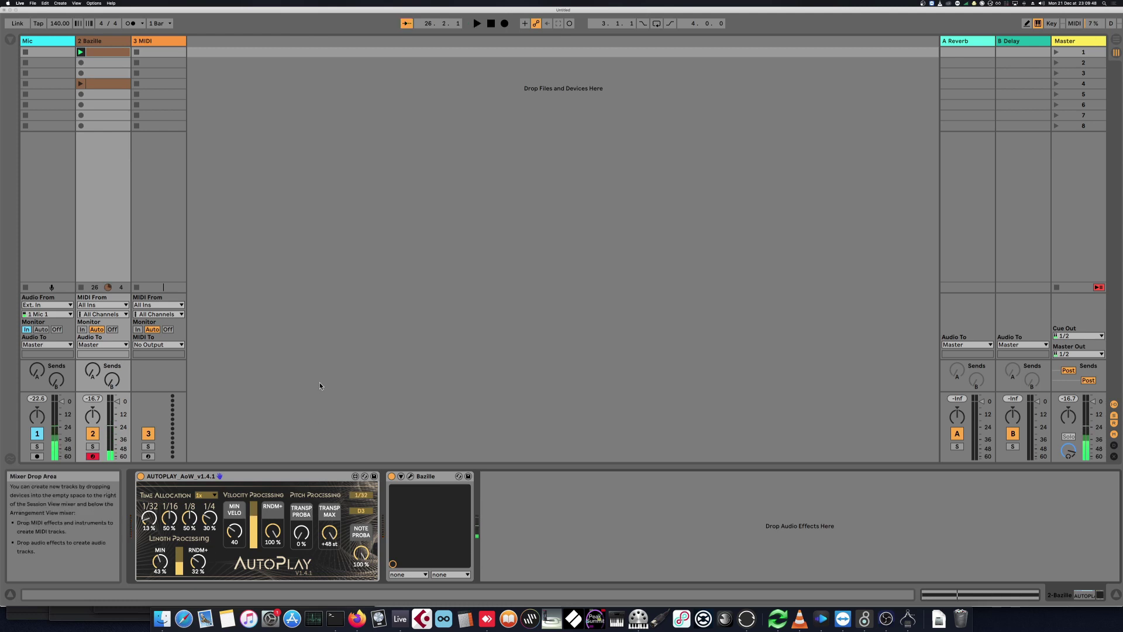
Step: Delete the extra Bazille clip in slot 4 and reselect the slot 1 clip
left_click(91, 83)
key("Delete")
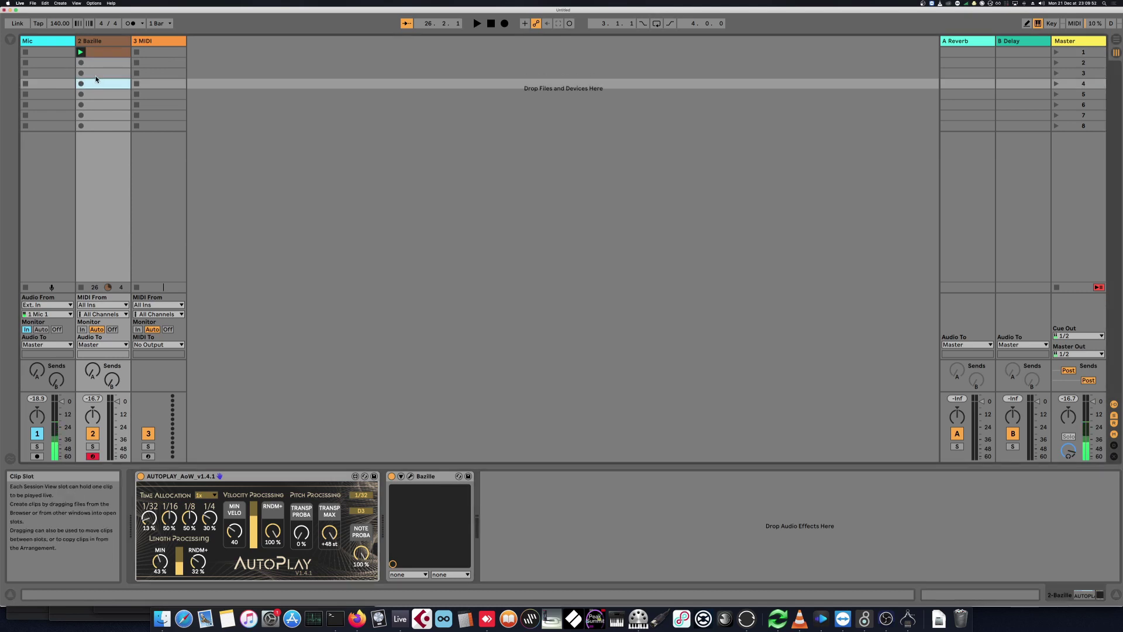
left_click(99, 52)
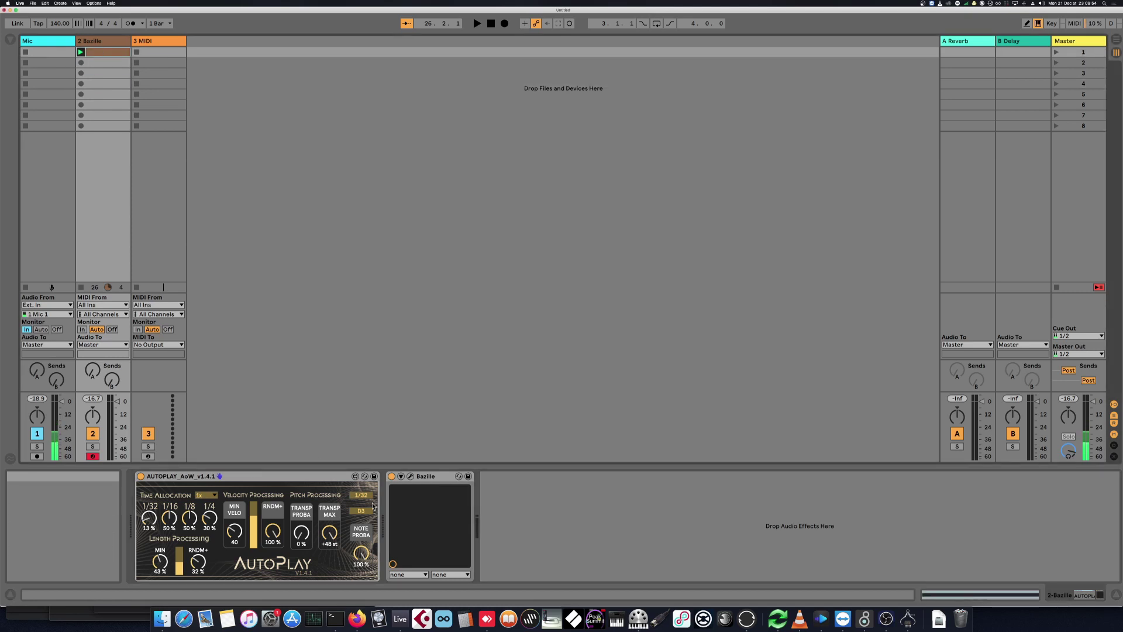
Step: Make the Bazille clip loop 16 bars and stretch its D3 note to bar 17
double_click(105, 51)
scroll(521, 343, "up", 3)
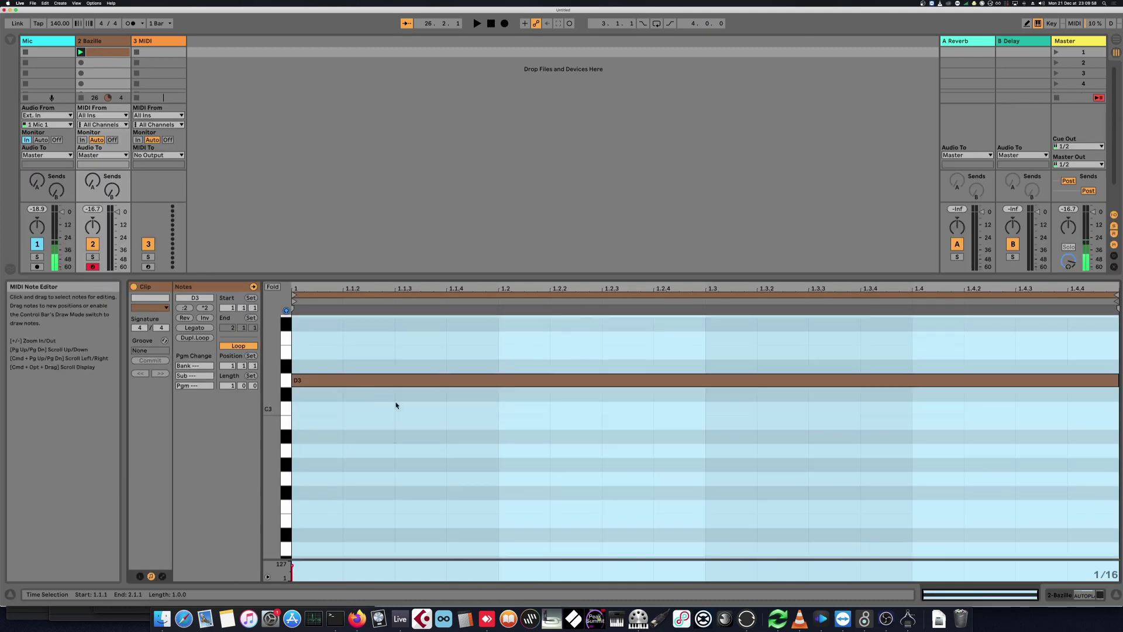
left_click_drag(232, 385, 231, 334)
left_click_drag(342, 380, 1088, 432)
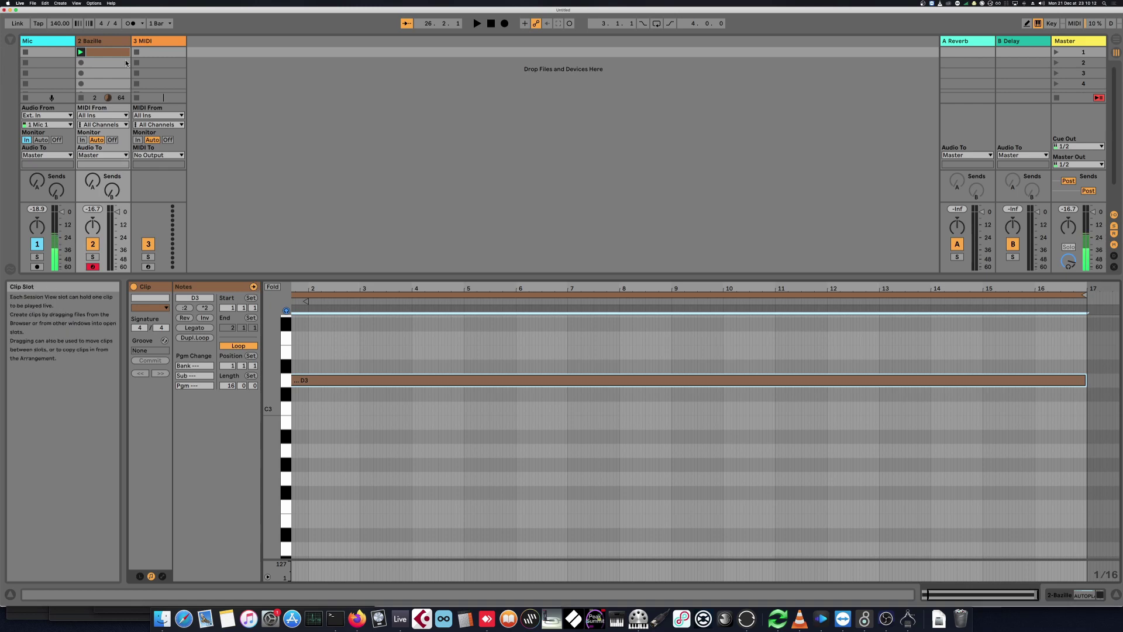
Step: Delete the empty 3 MIDI track
left_click(106, 42)
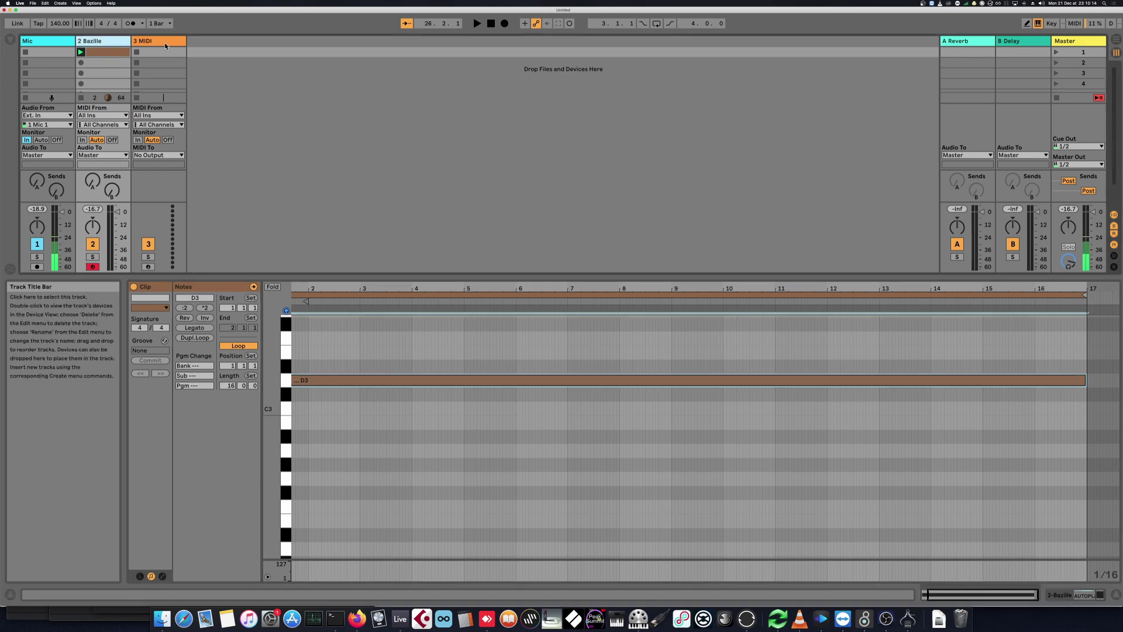
left_click(163, 43)
key("Delete")
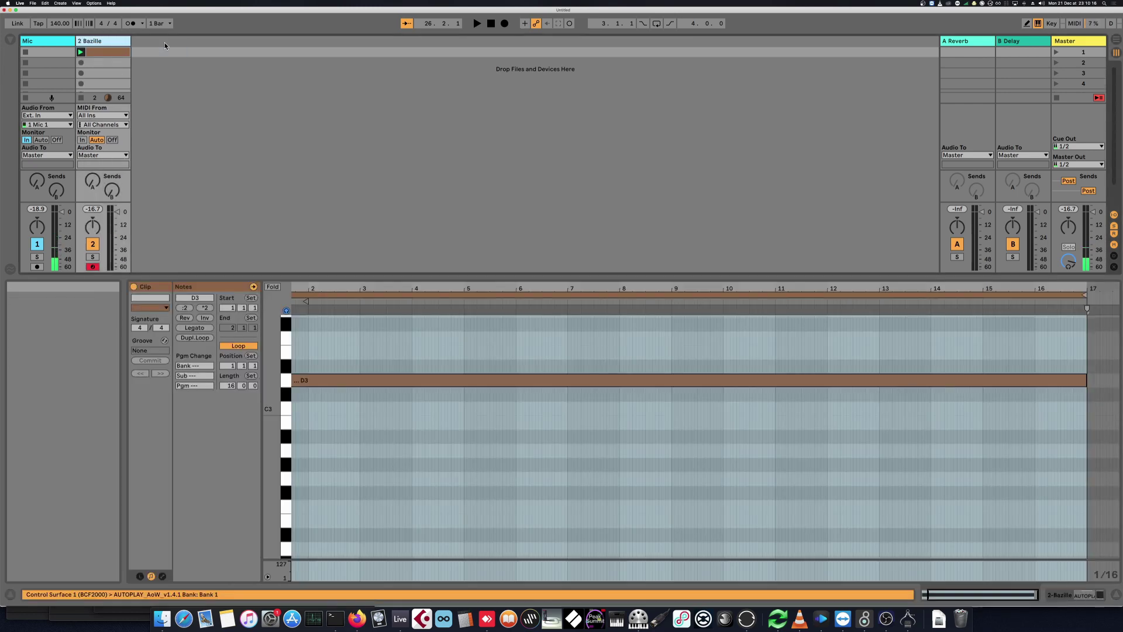
Step: Add a new audio track with its Audio From input set to Resampling
key("super+t")
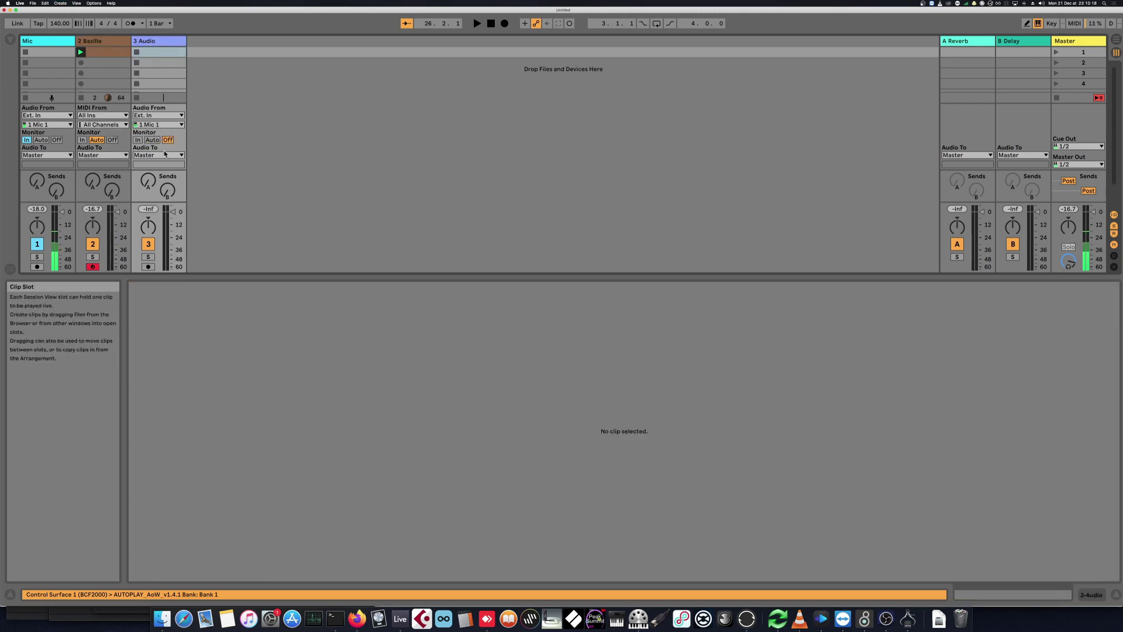
left_click(166, 115)
left_click(154, 157)
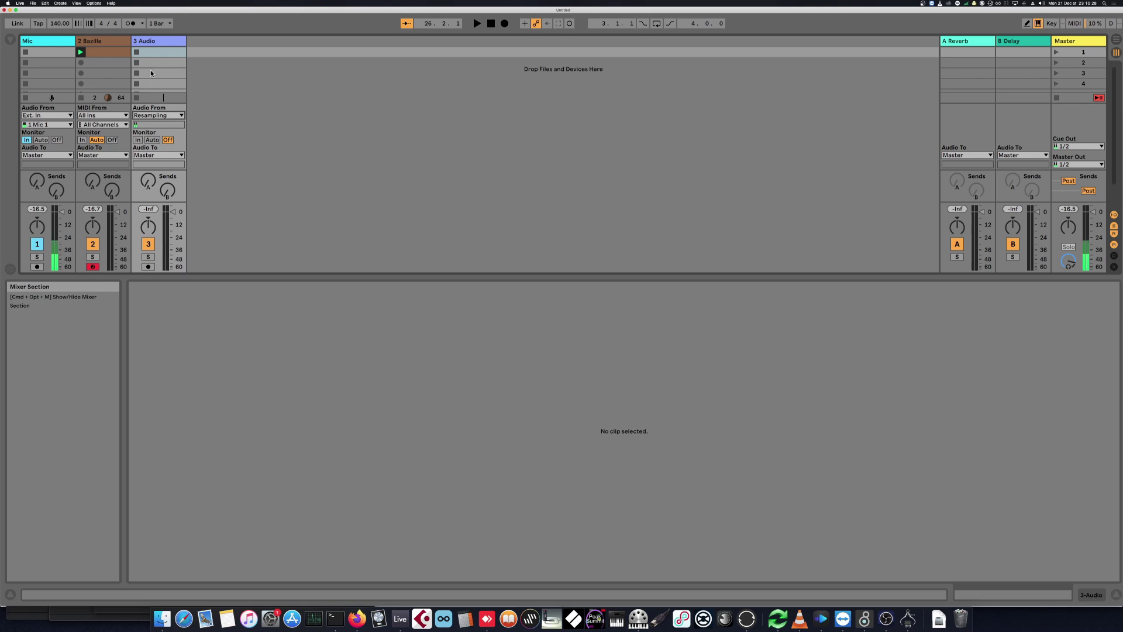
Step: Freeze the Bazille track, copy its frozen clip to track 3's first slot, and name it Audio Seq
left_click(100, 42)
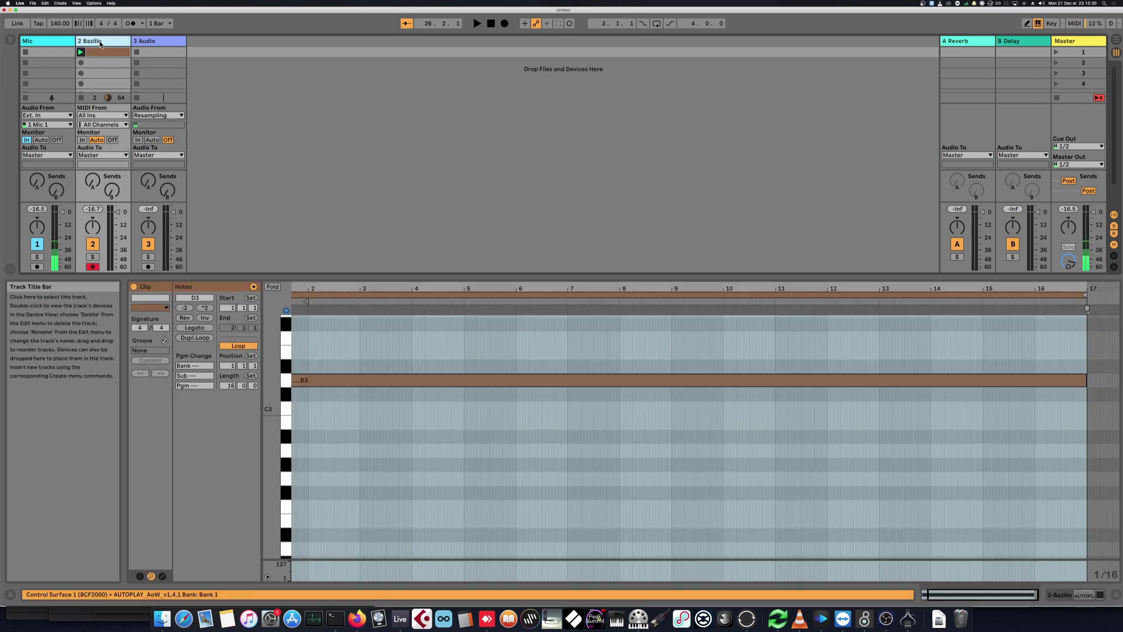
right_click(100, 43)
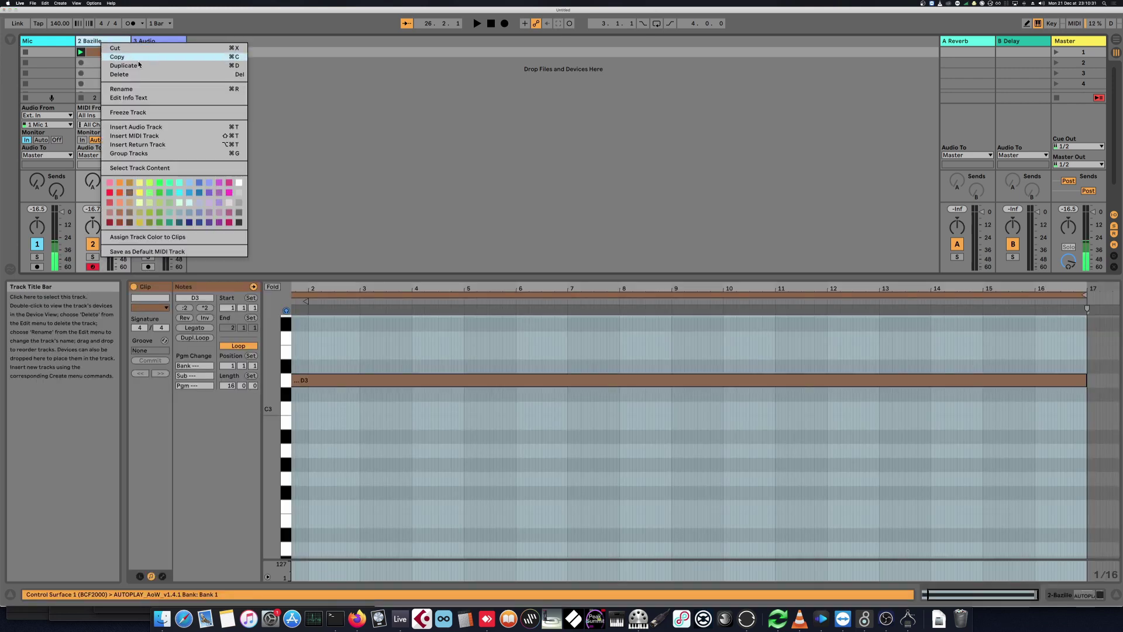
left_click(136, 115)
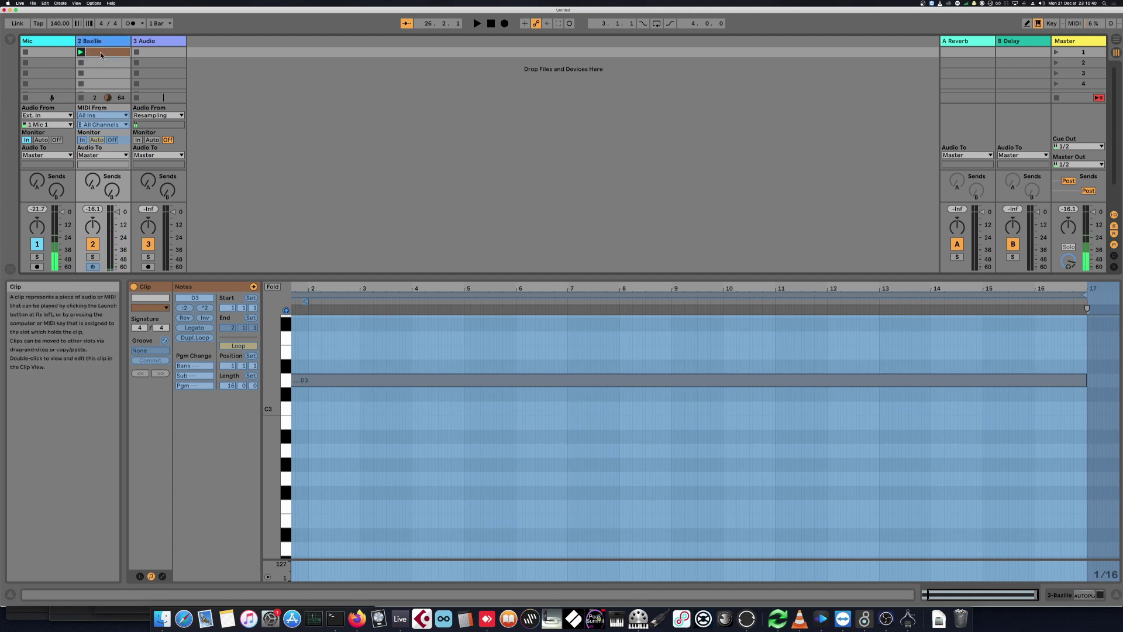
left_click_drag(100, 52, 154, 55)
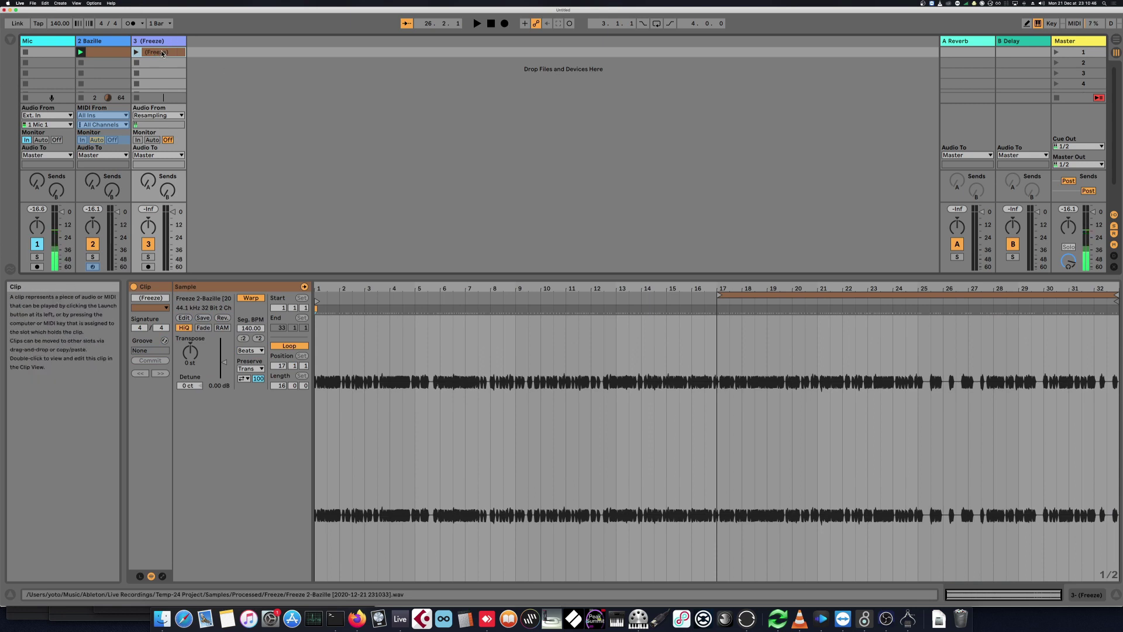
key("super+r")
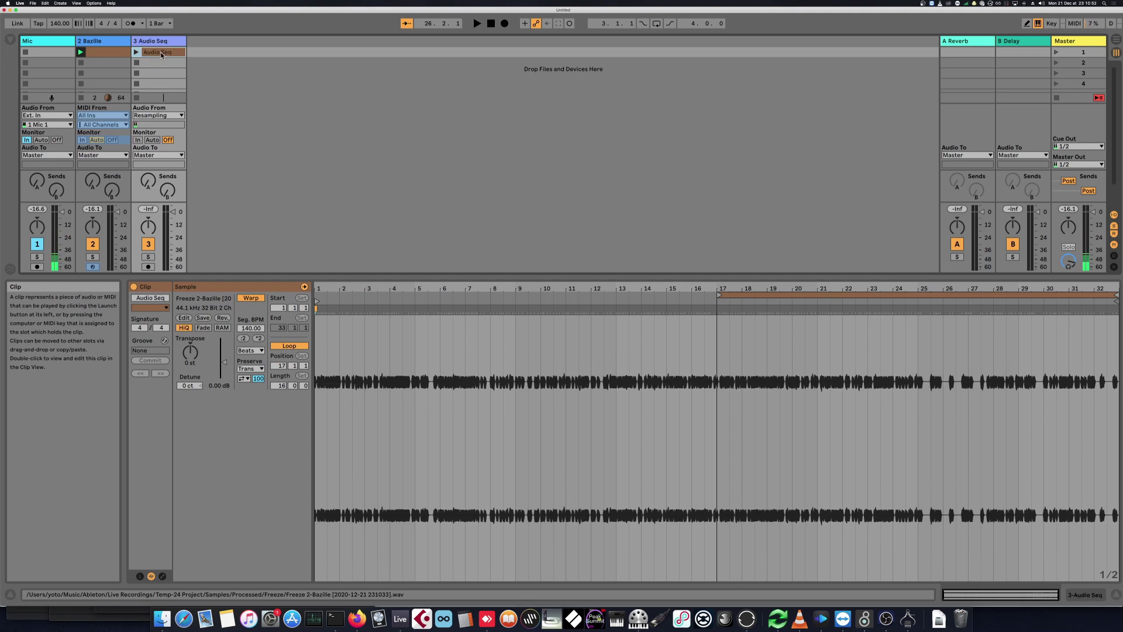
key("Return")
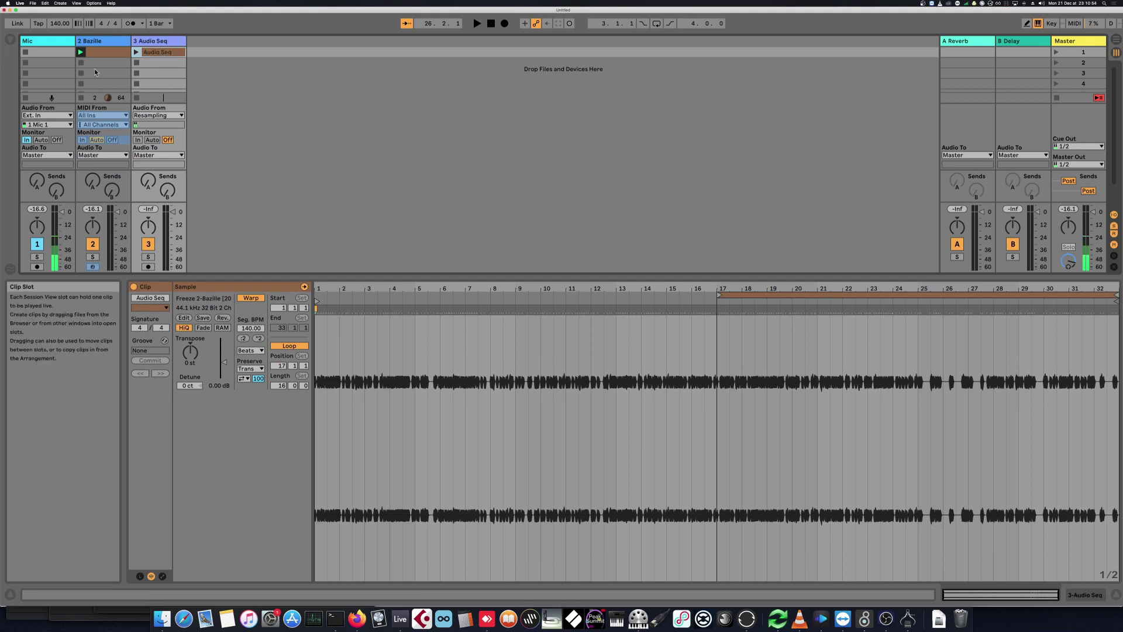
Step: Unfreeze the Bazille track, stop its clip, and launch the Audio Seq clip
right_click(95, 41)
left_click(107, 115)
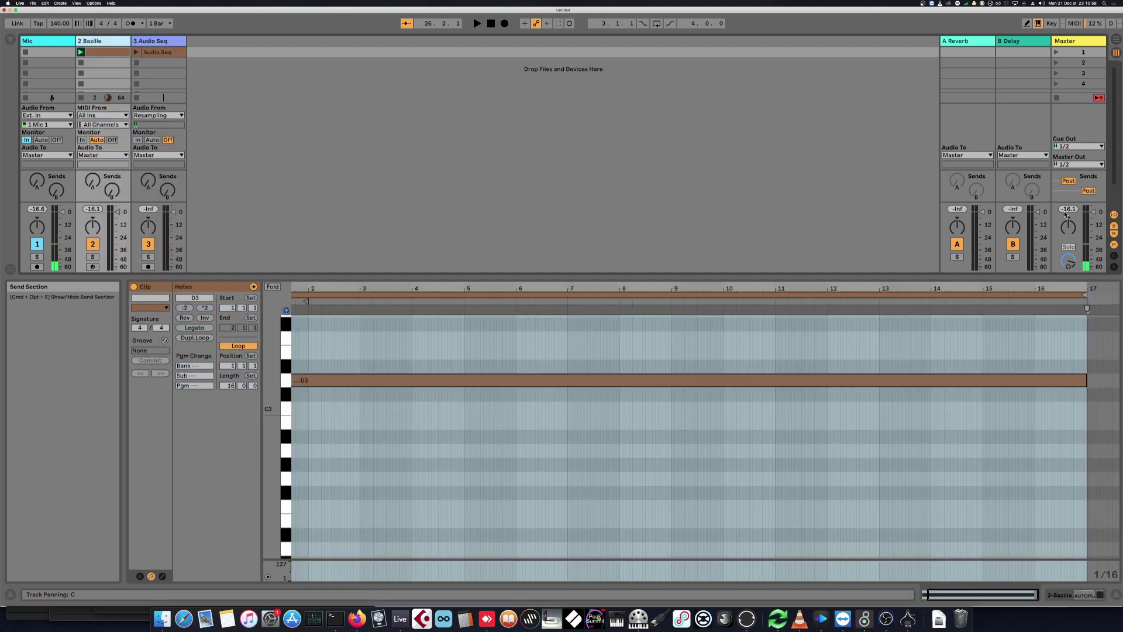
left_click(1056, 97)
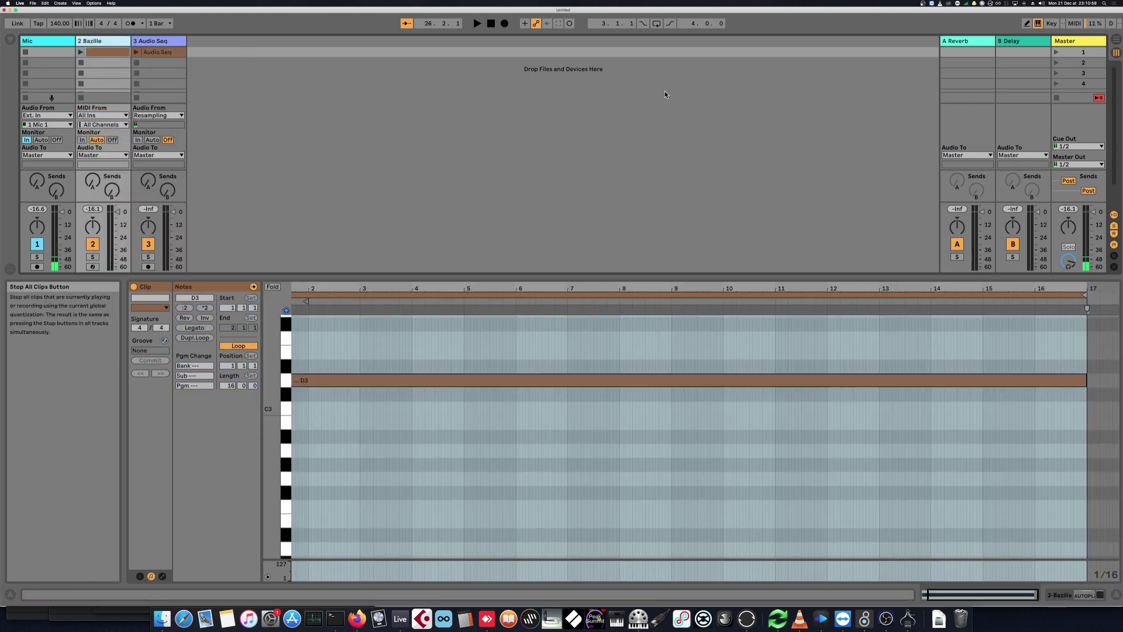
left_click(137, 55)
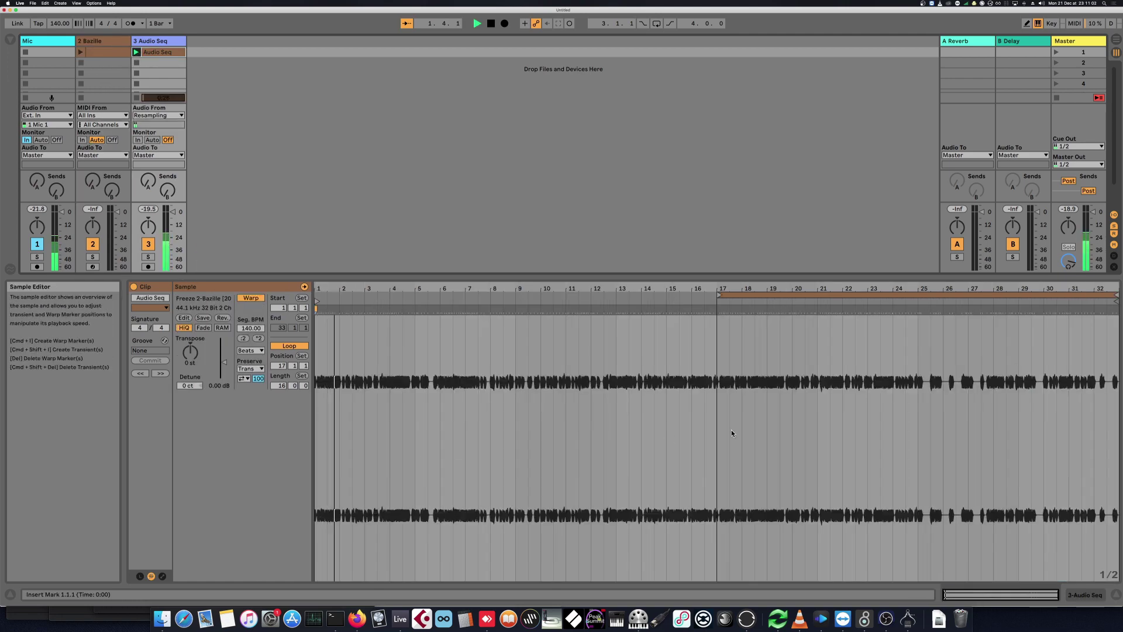
Step: Zoom through the Audio Seq waveform around bars 7 to 10, then show the whole clip
left_click_drag(549, 293, 563, 353)
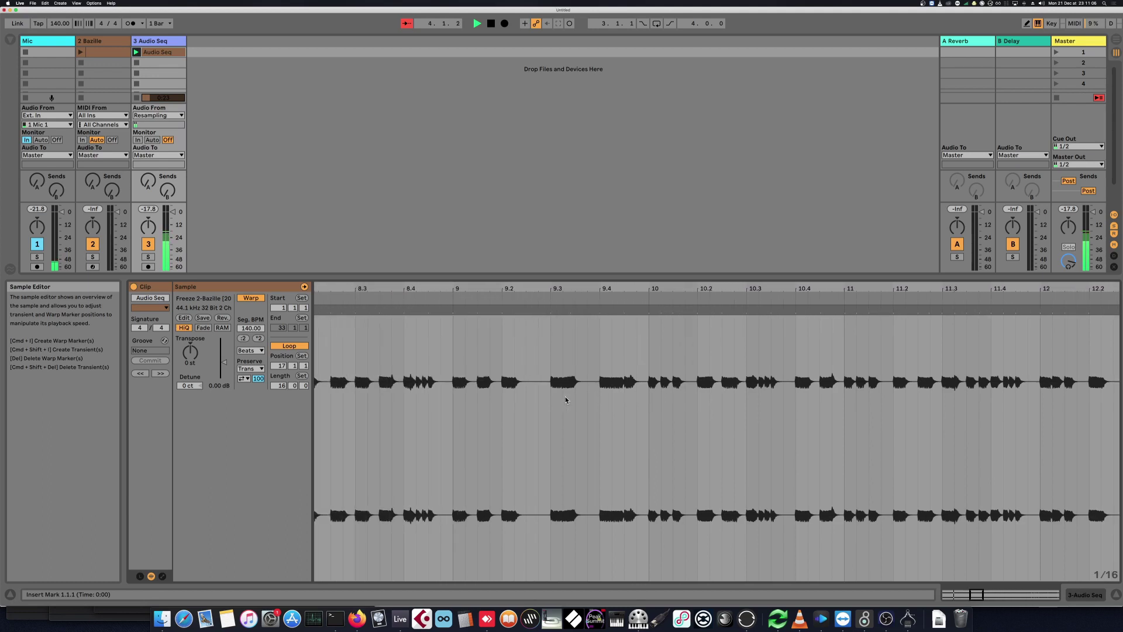
scroll(565, 400, "left", 3)
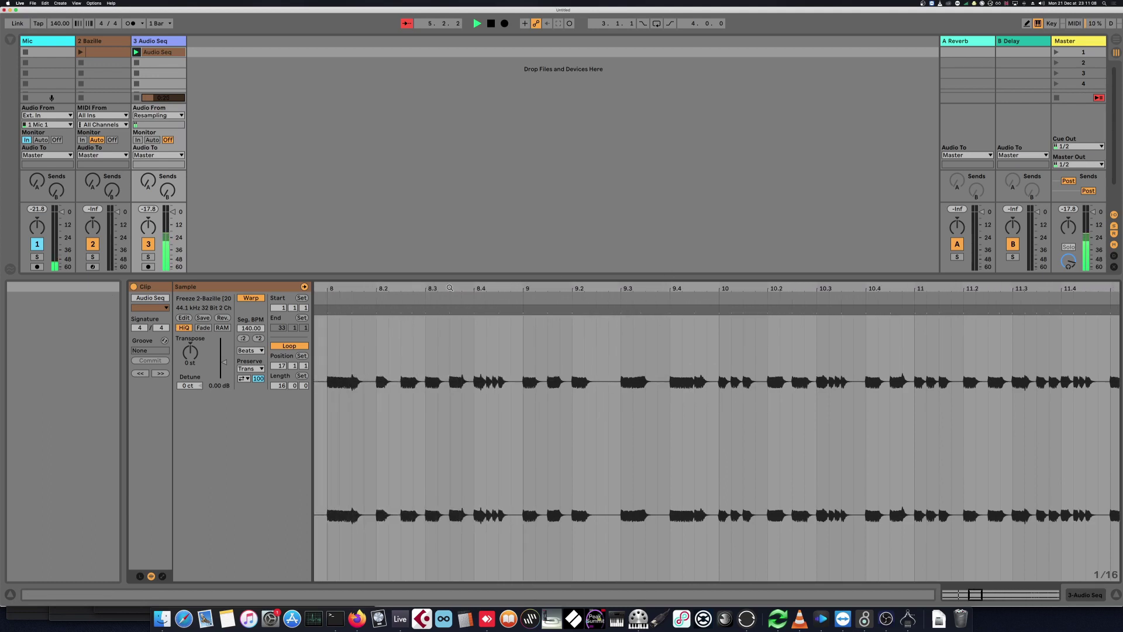
left_click_drag(425, 294, 426, 234)
left_click_drag(460, 294, 361, 386)
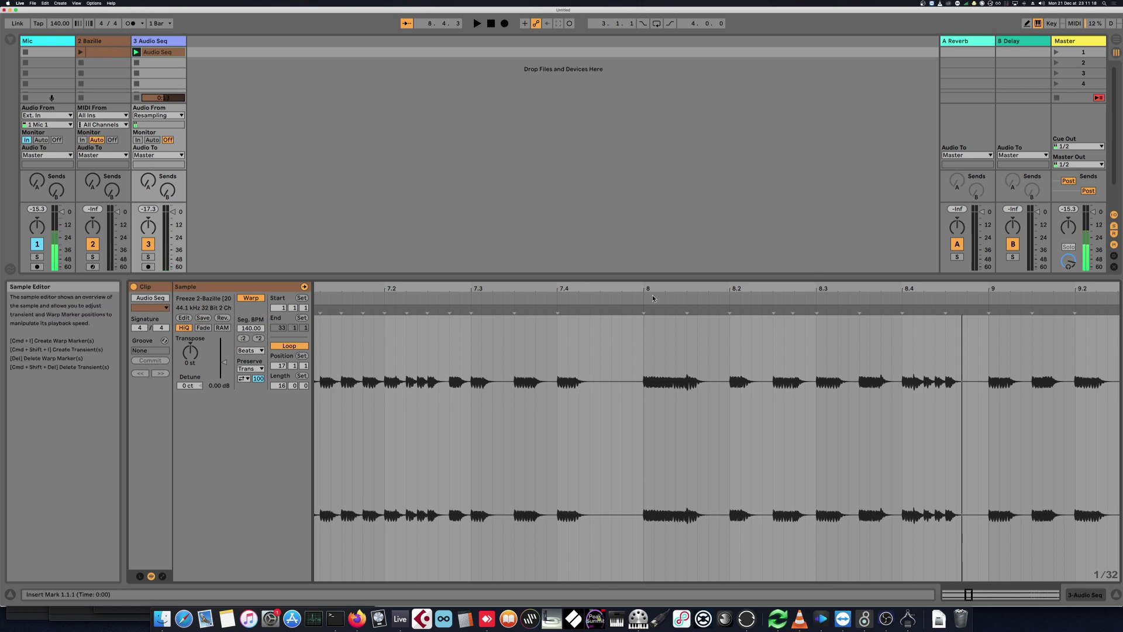
left_click_drag(653, 286, 651, 314)
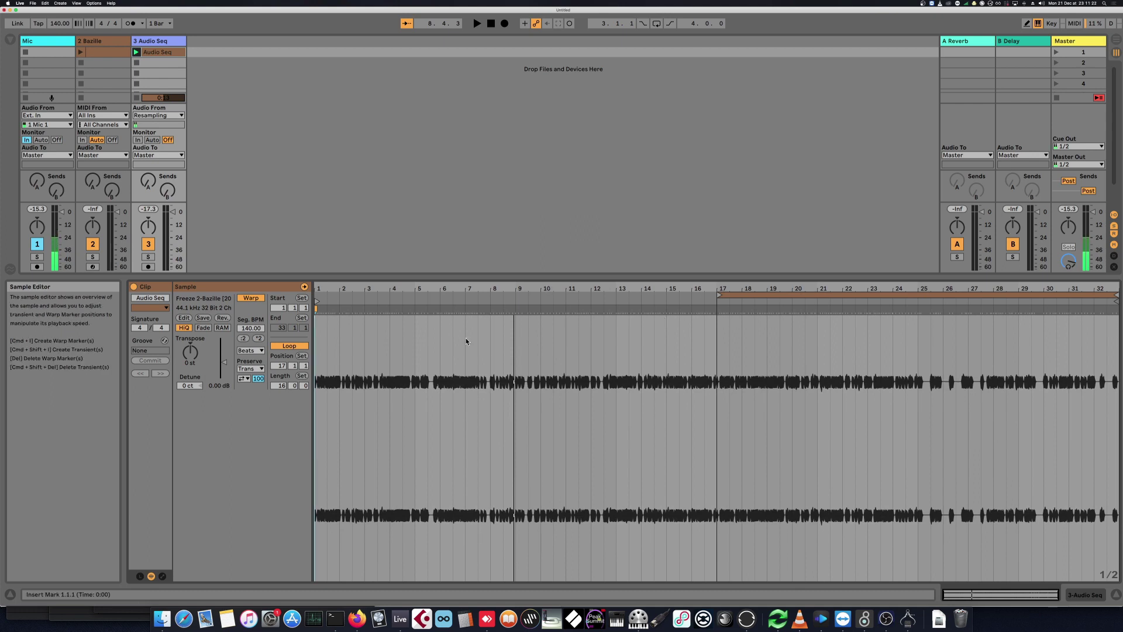
Step: Compare with Bazille's notes, then zoom the Audio Seq waveform to bar 14 and select a span in bar 13
left_click(92, 53)
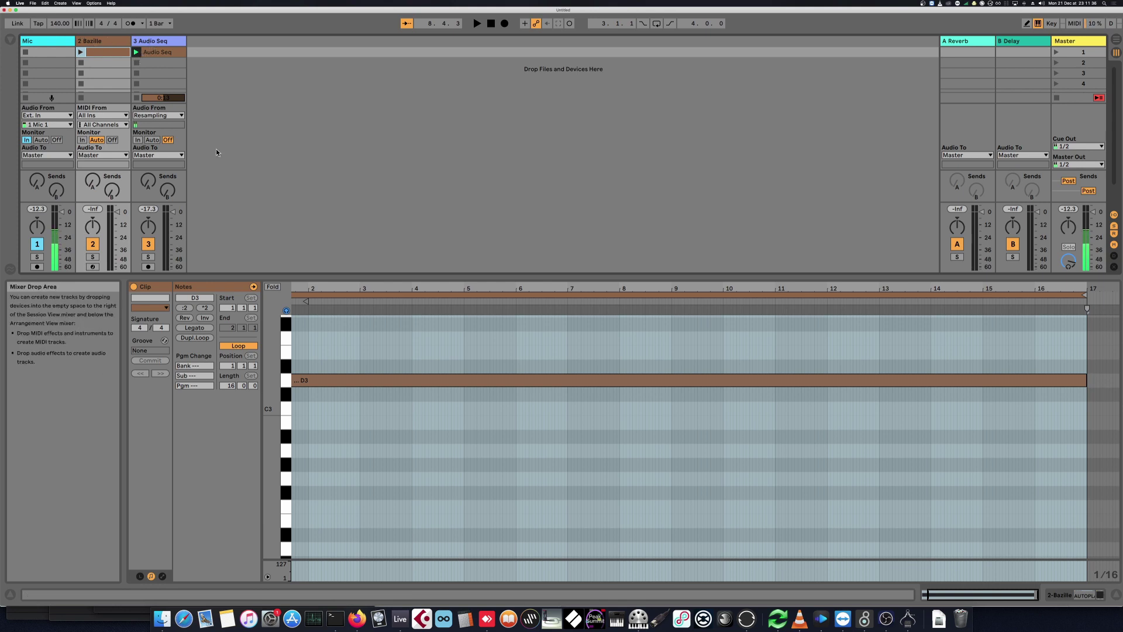
left_click(157, 52)
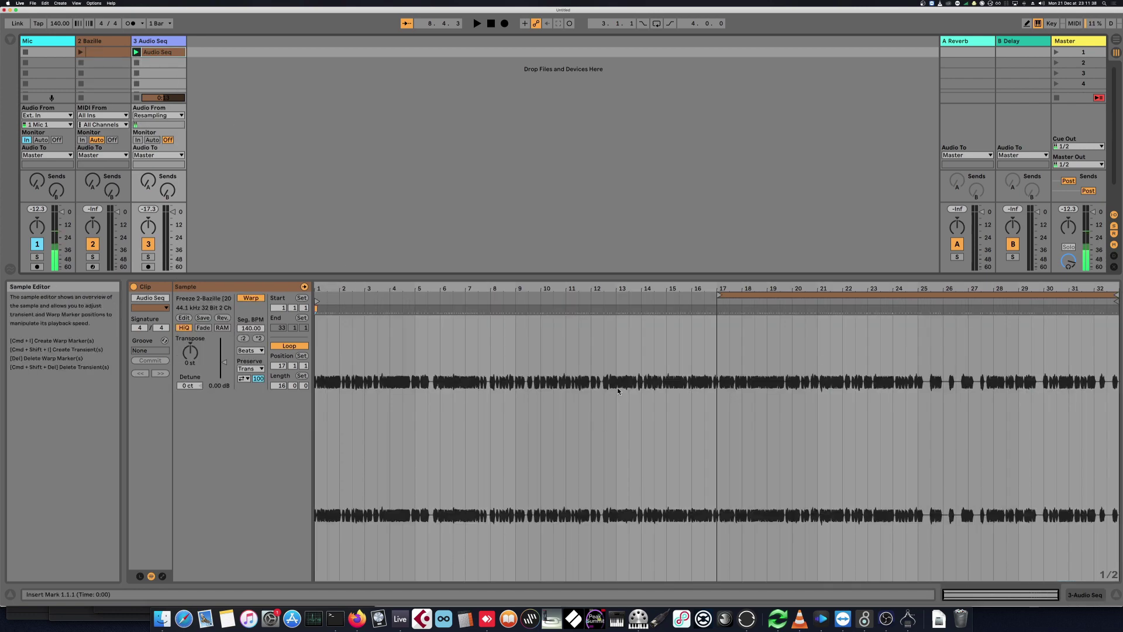
left_click_drag(638, 291, 638, 358)
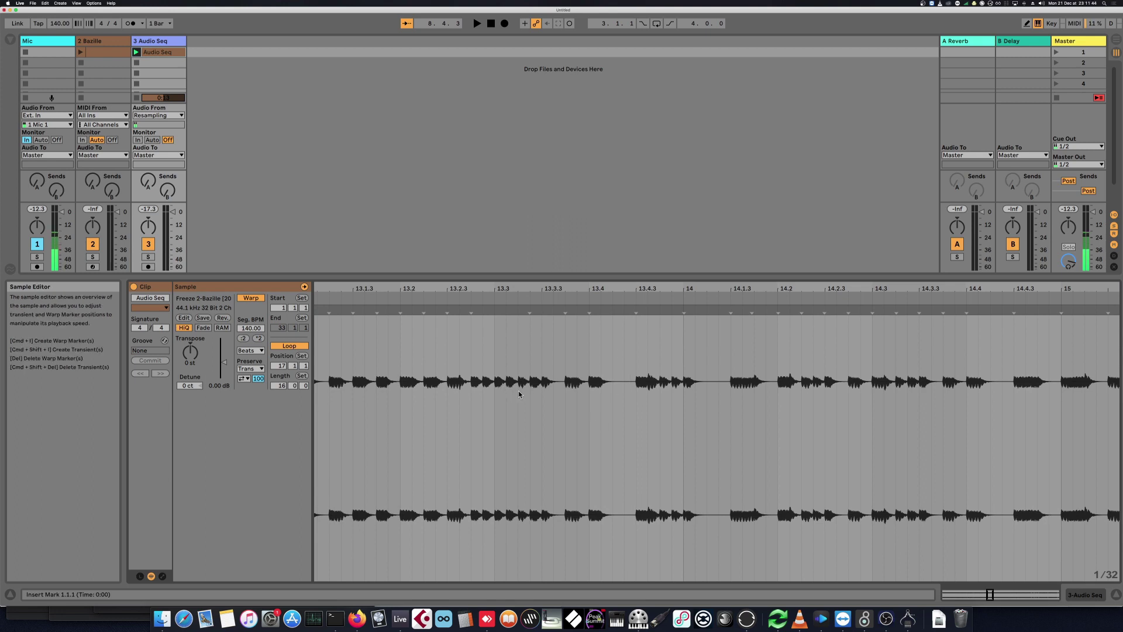
left_click_drag(507, 399, 542, 401)
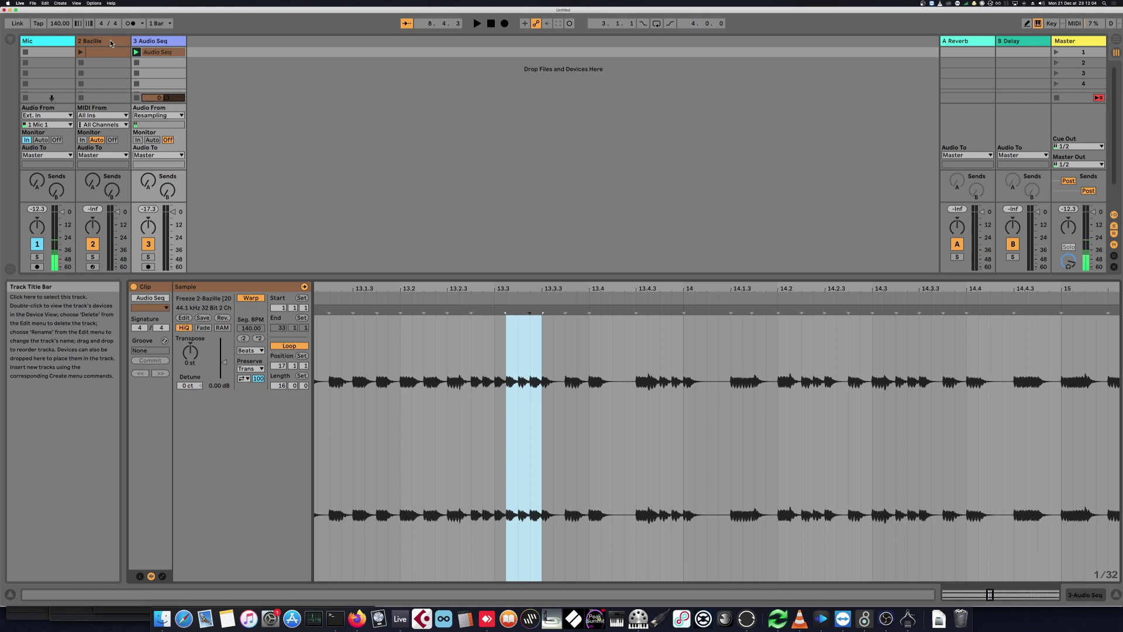
Step: Insert a new empty MIDI track and move it into second position ahead of Bazille
left_click(110, 40)
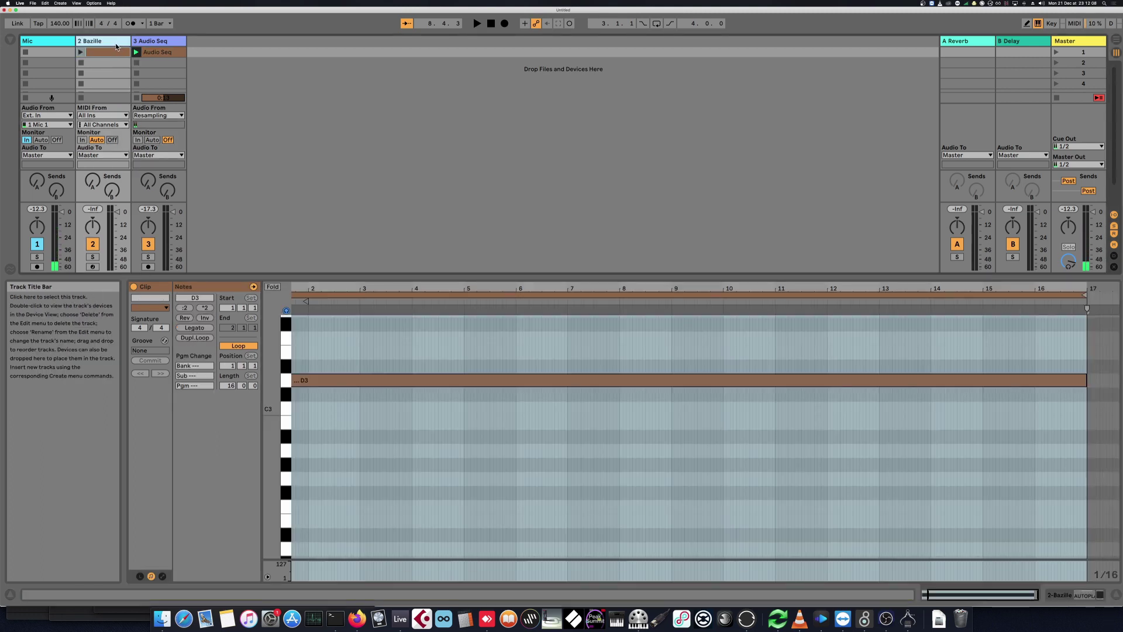
key("super+alt+t")
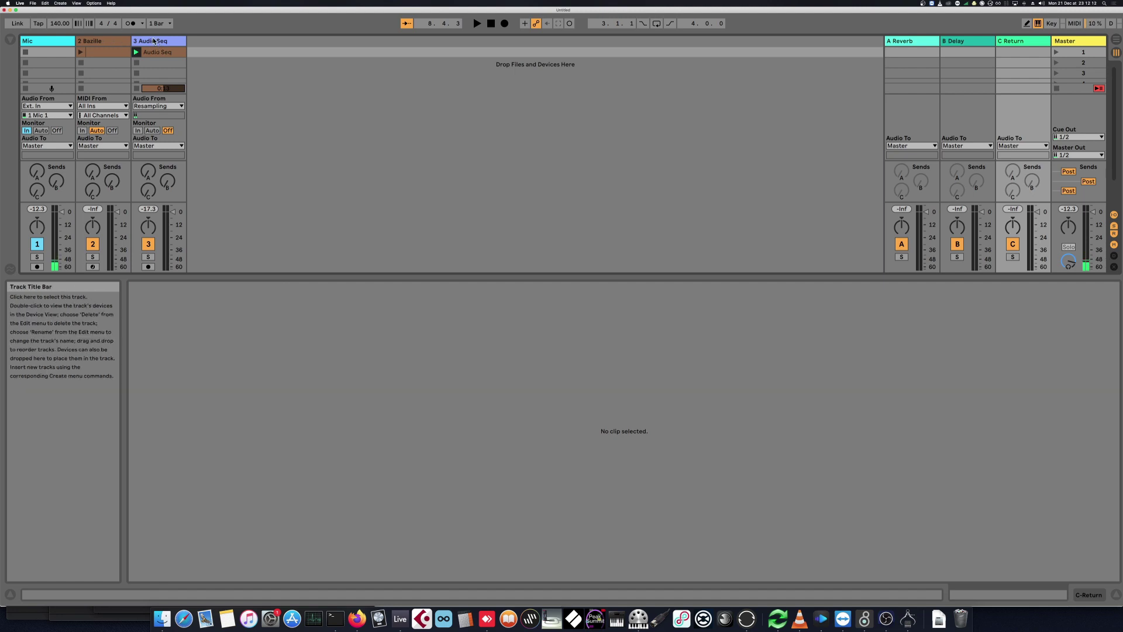
key("super+shift+t")
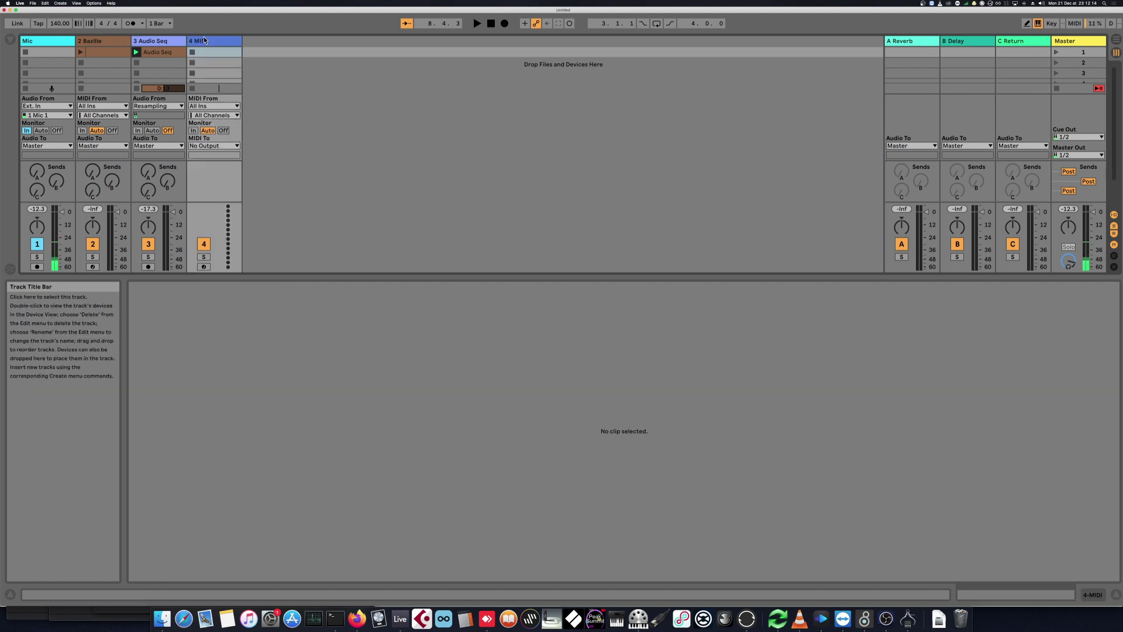
left_click_drag(203, 37, 85, 41)
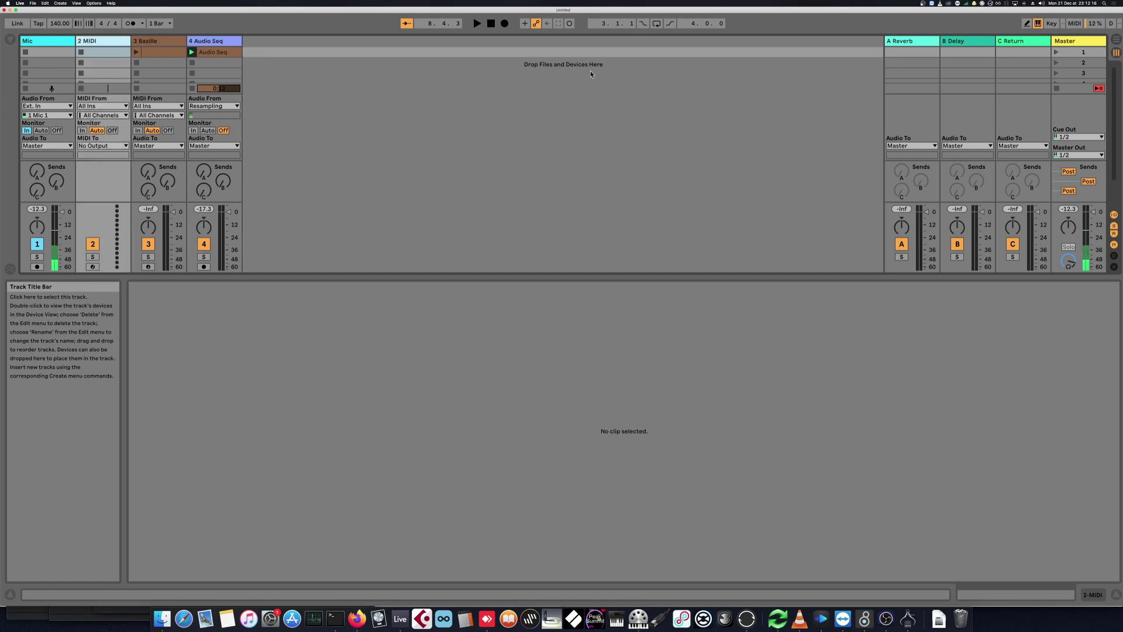
Step: Delete the extra C Return track
left_click(1030, 41)
right_click(1030, 40)
key("Escape")
key("Delete")
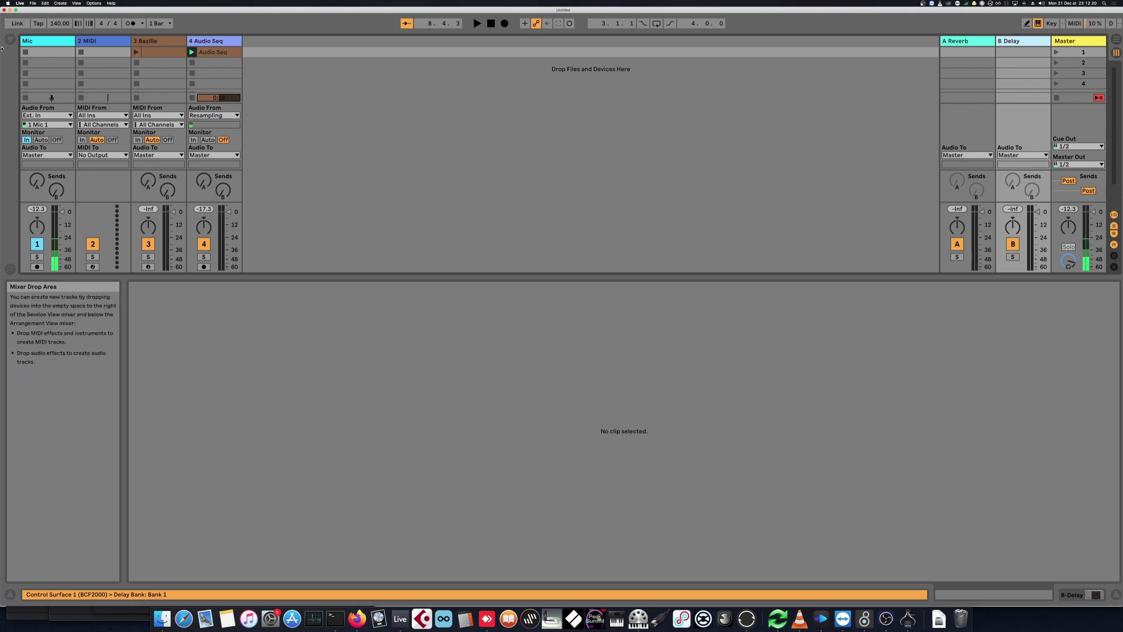
Step: Check the device chains of the new MIDI track and the Bazille track
left_click(108, 42)
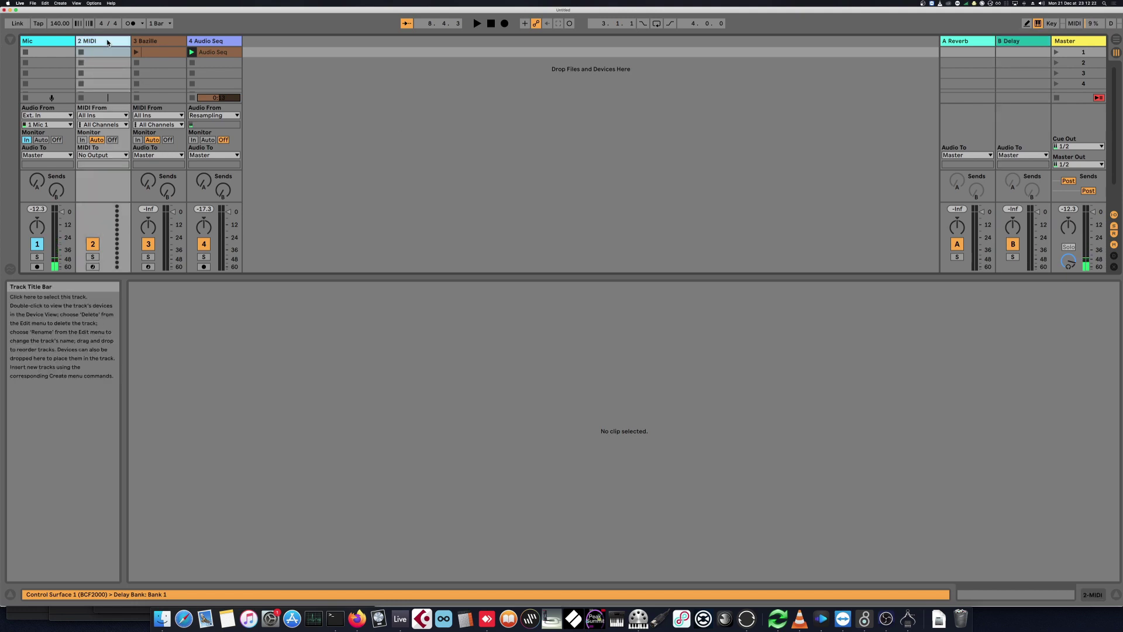
double_click(108, 41)
left_click(149, 40)
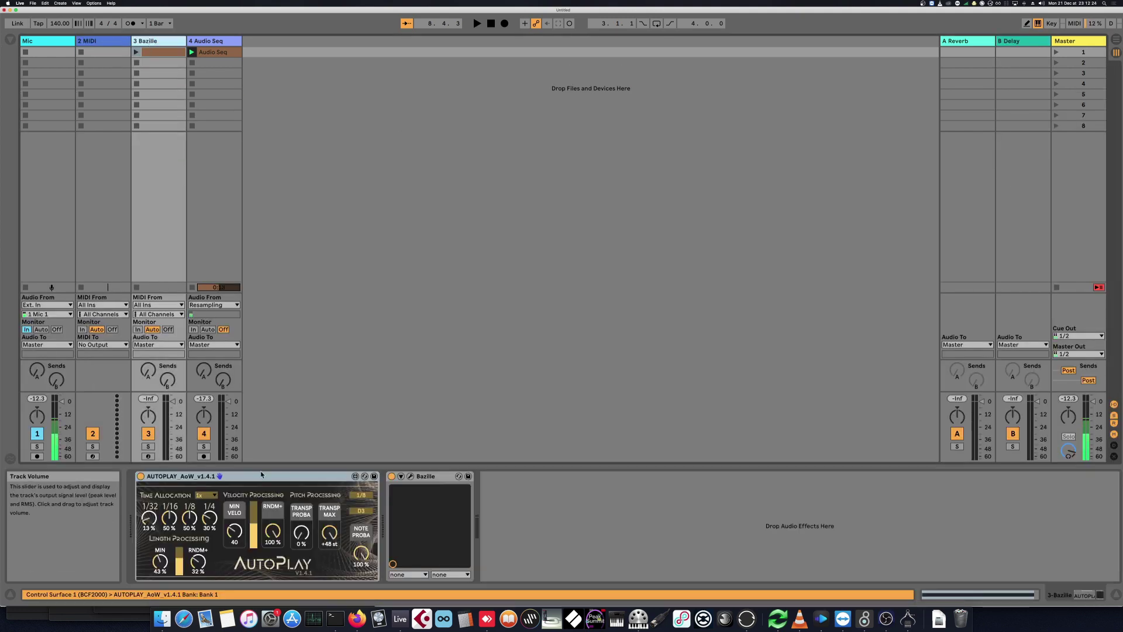
Step: Paste AutoPlay onto the 2 MIDI track and set its 1/32 allocation to 0 %
left_click(91, 52)
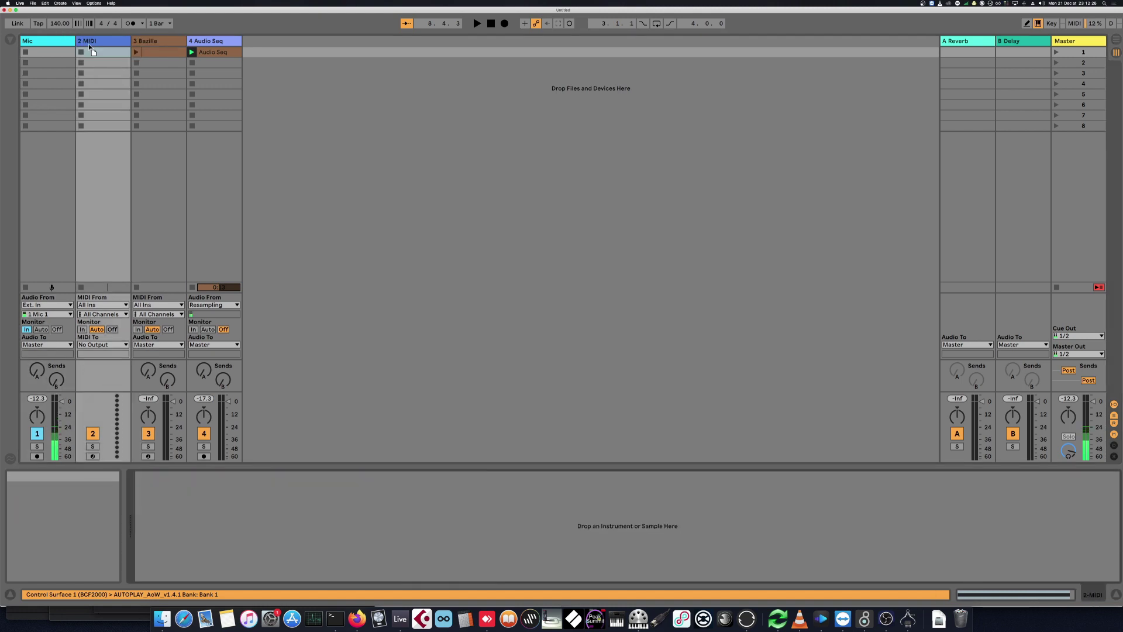
key("super+v")
left_click(153, 237)
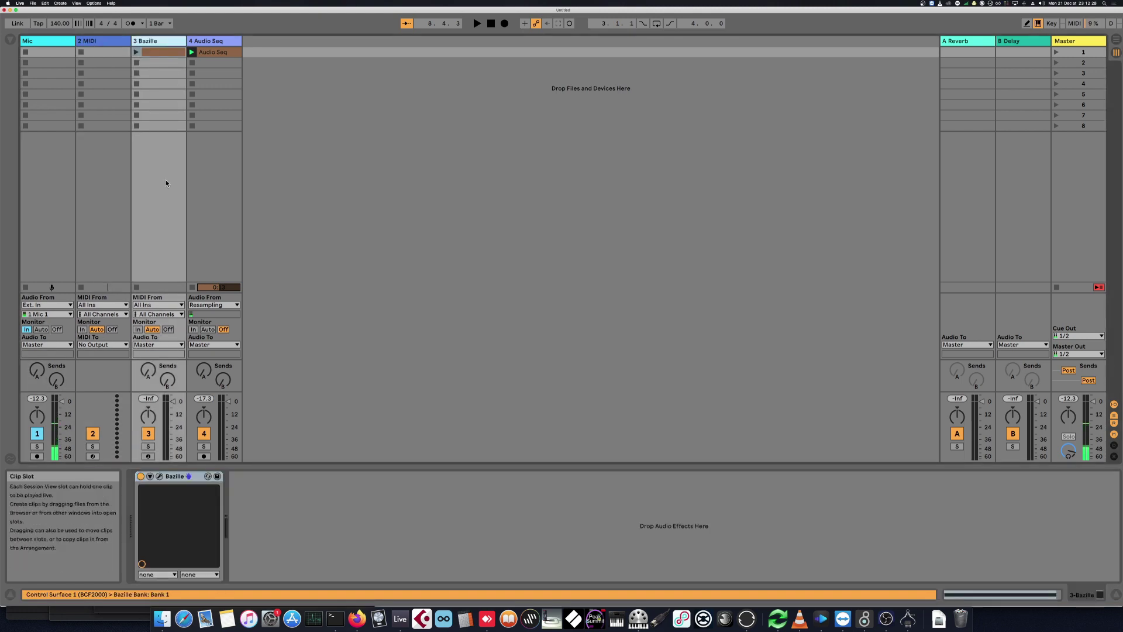
left_click(104, 37)
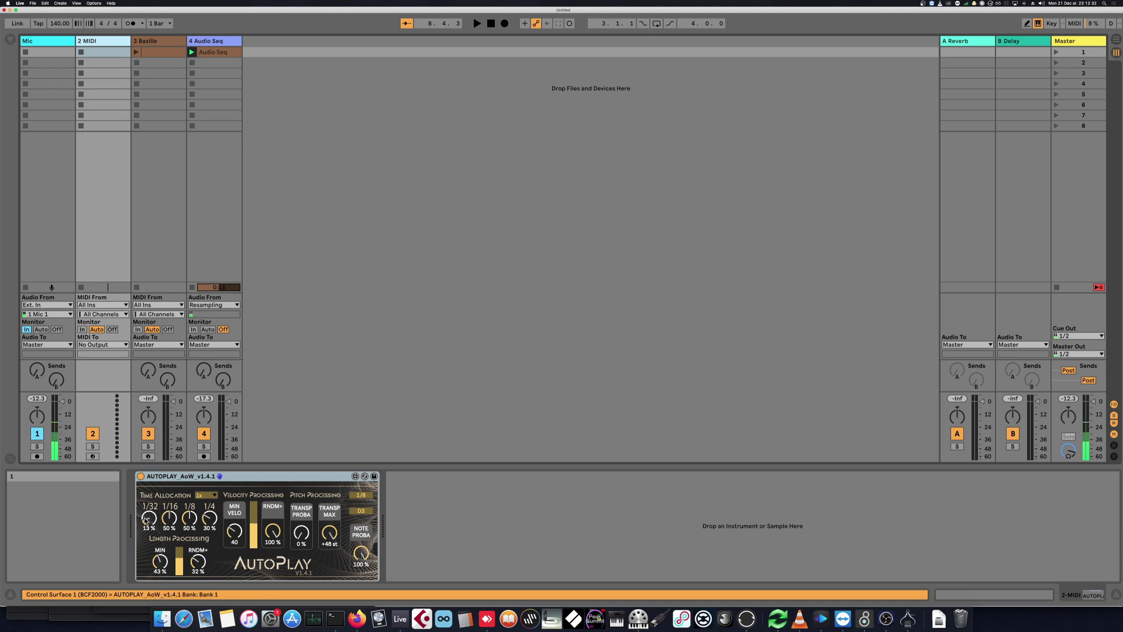
left_click_drag(146, 520, 146, 544)
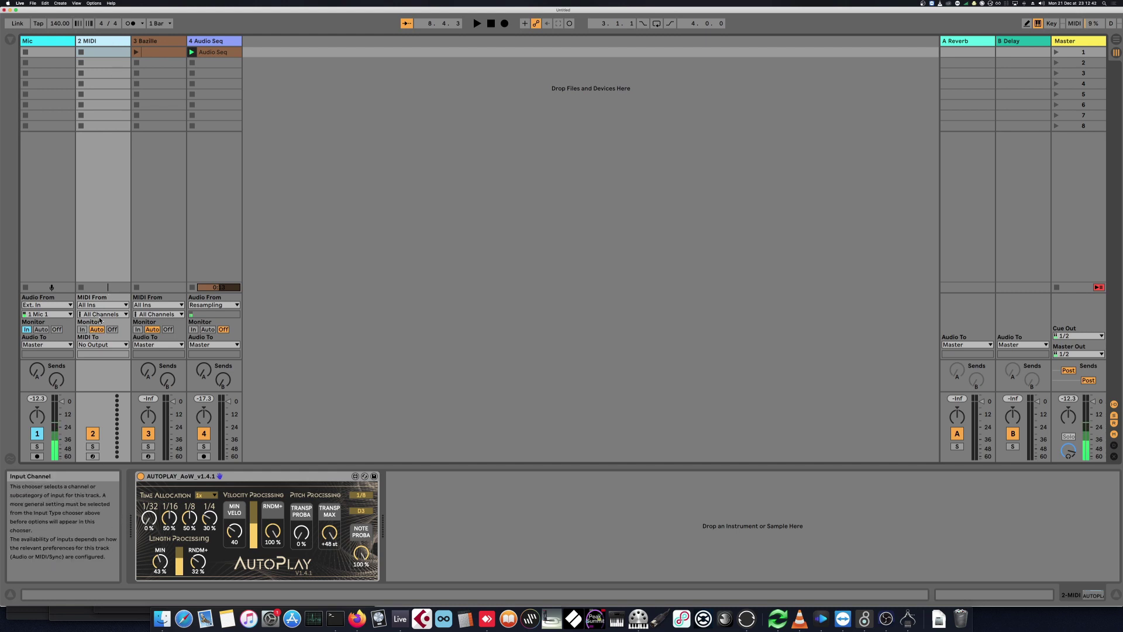
Step: Route the MIDI track's output to 3-Bazille and move the Bazille clip onto it
left_click(102, 344)
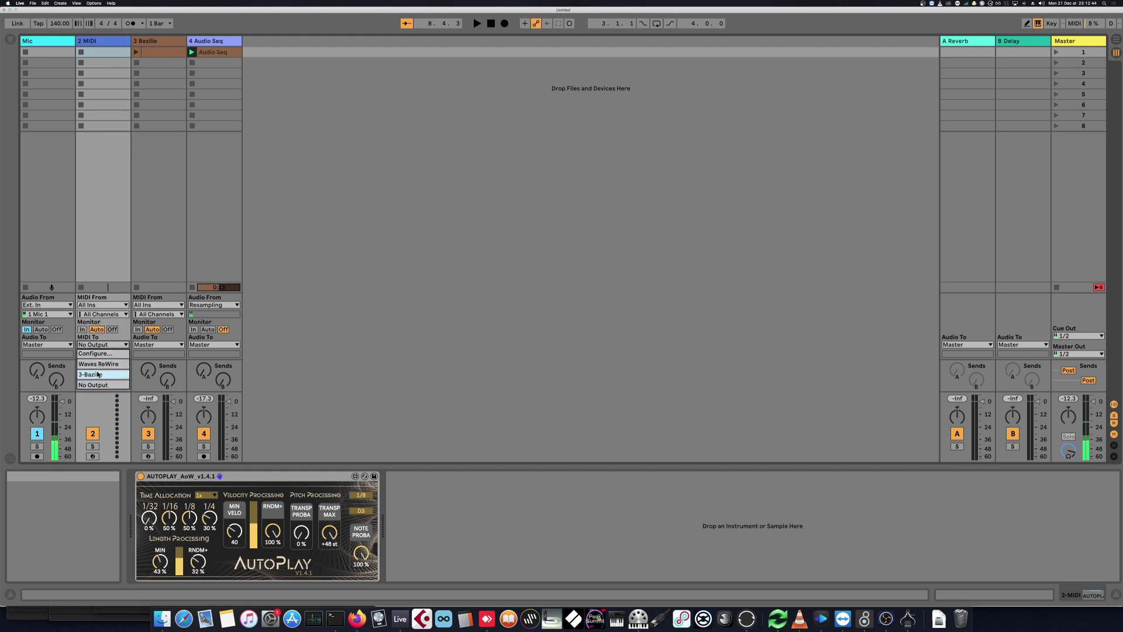
left_click(95, 374)
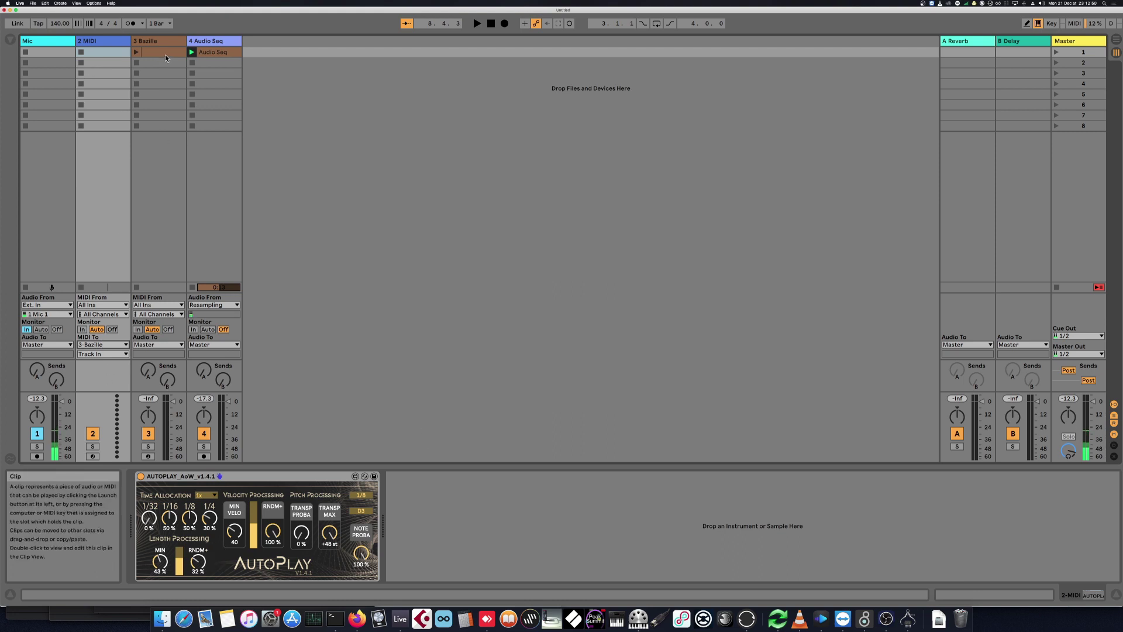
left_click_drag(165, 54, 83, 53)
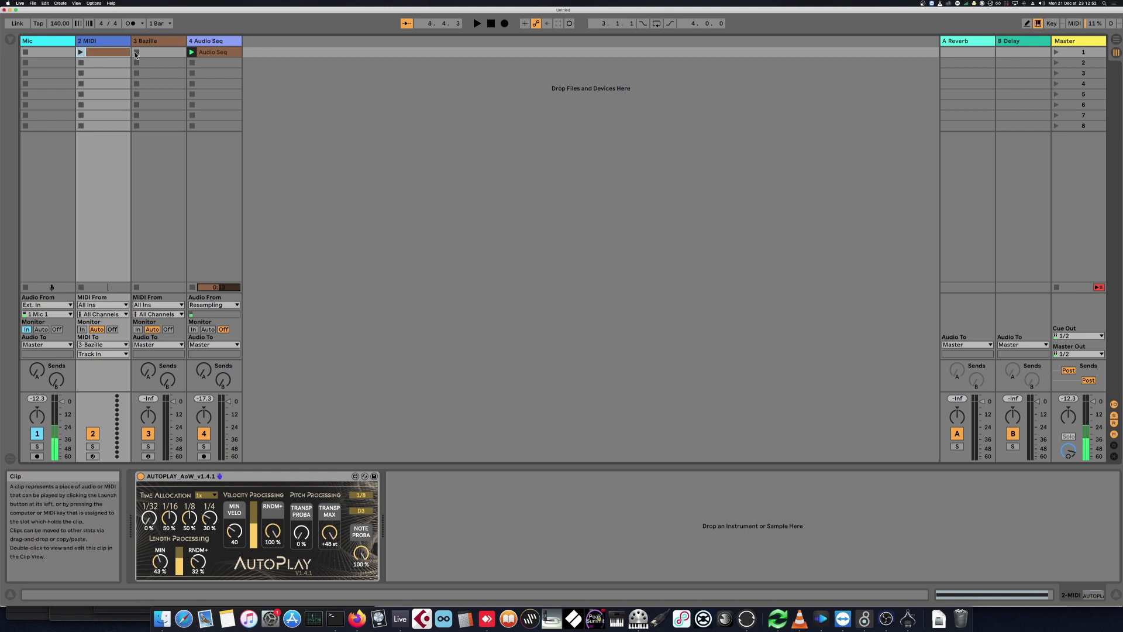
Step: Play the 2 MIDI clip, record AutoPlay's notes into a new Bazille clip, then stop all clips
double_click(105, 53)
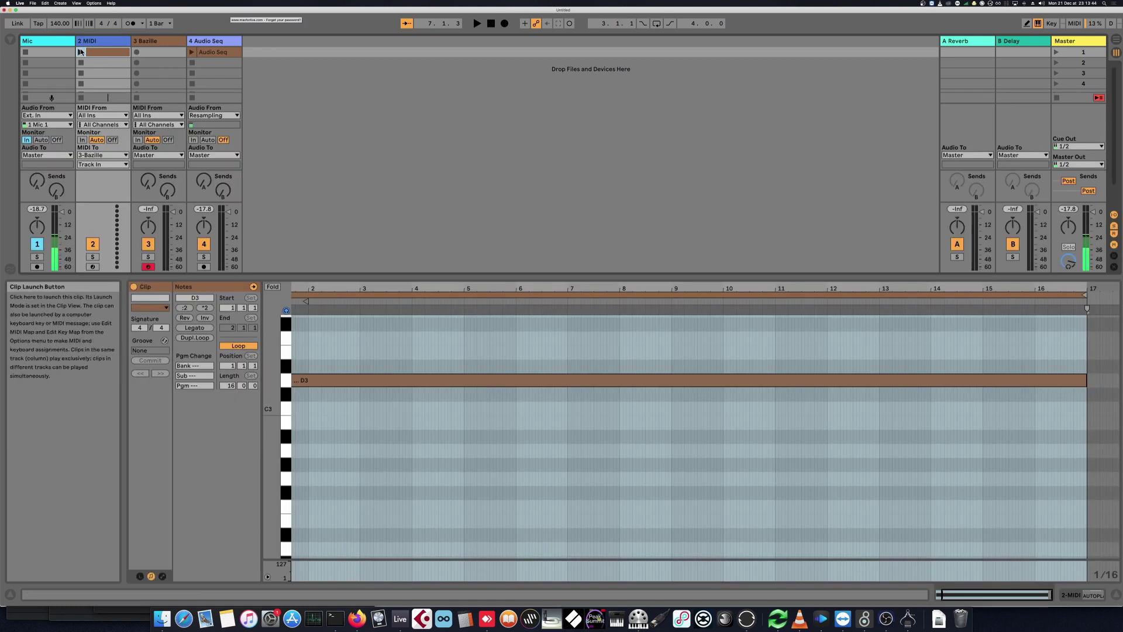
left_click(81, 52)
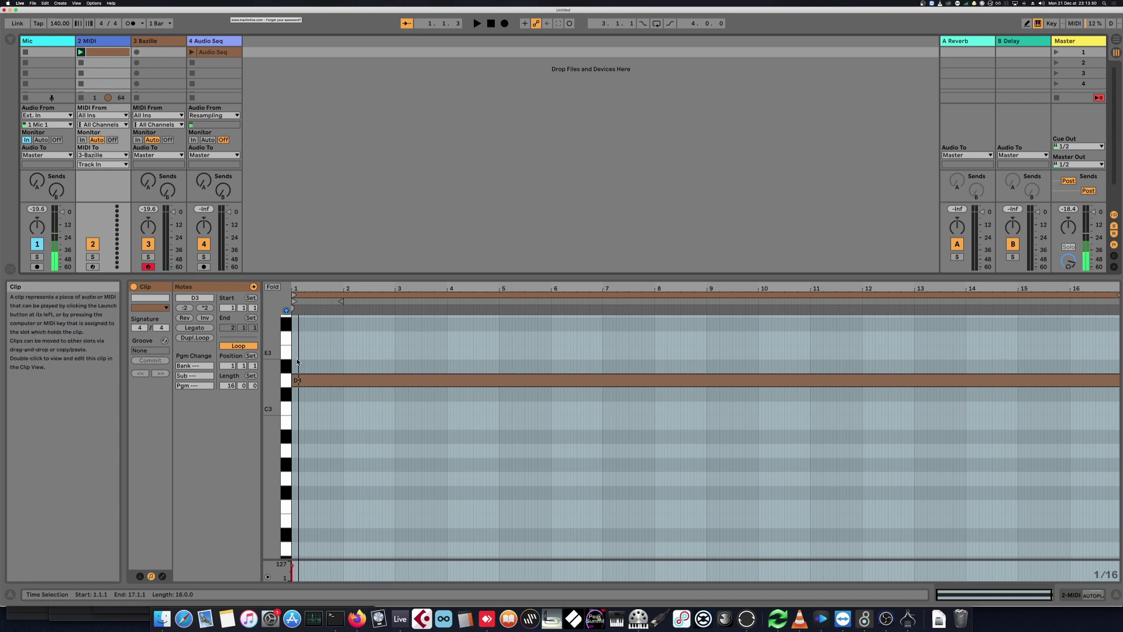
left_click(137, 52)
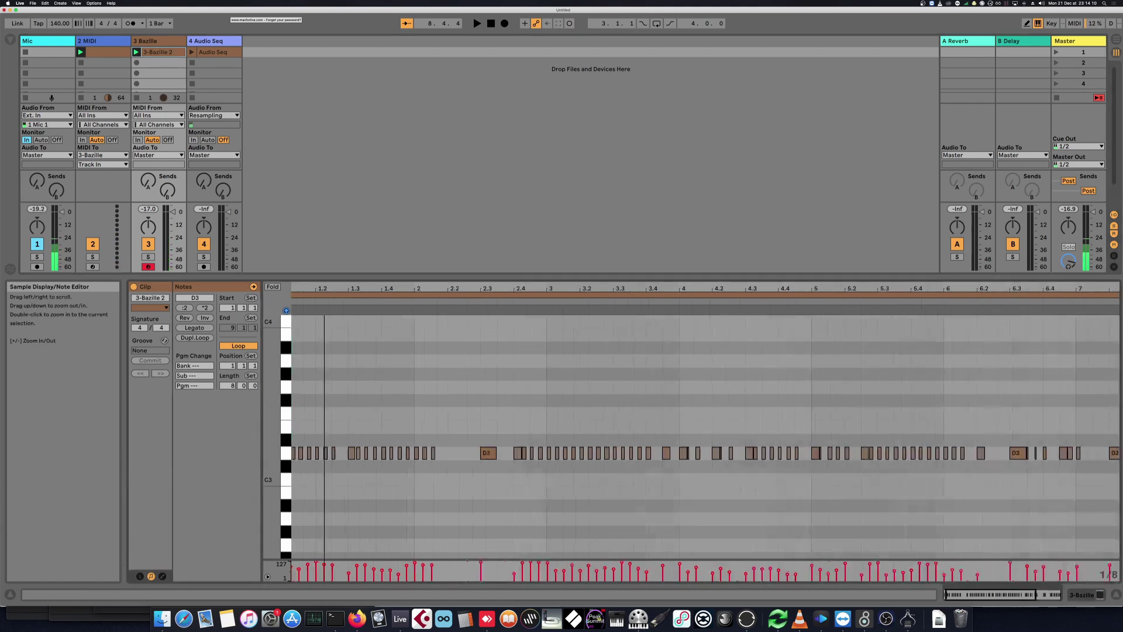
mouse_move(334, 290)
left_mouse_down()
mouse_move(334, 351)
mouse_move(334, 289)
left_mouse_up()
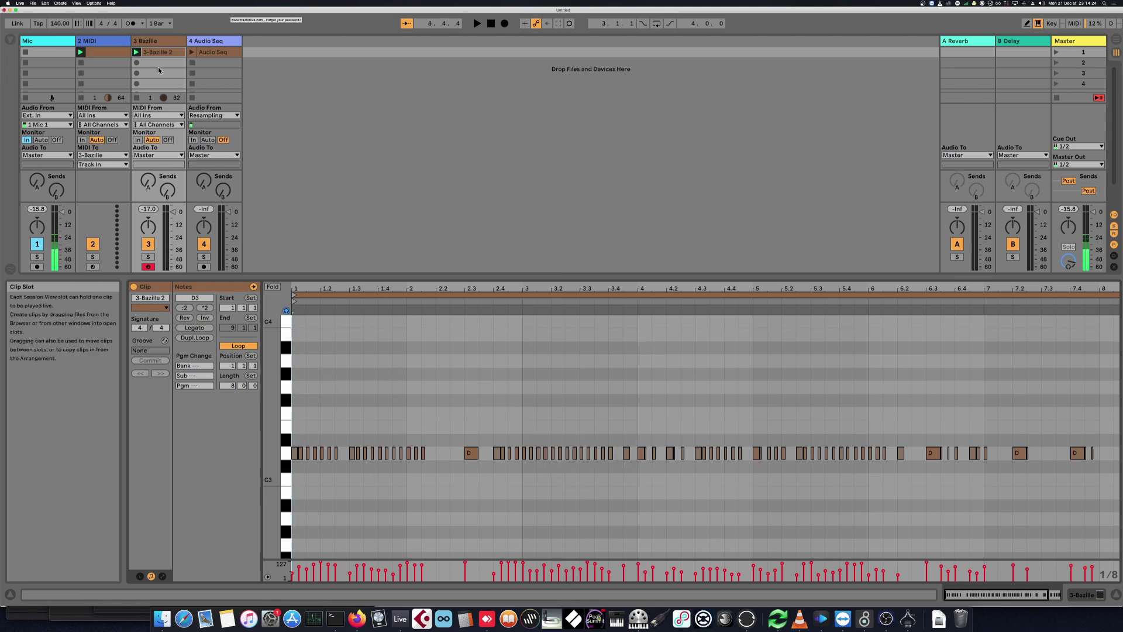
left_click(87, 71)
Step: On 2 MIDI's AutoPlay, set Transpose Proba to 63 % and Transpose Max to +24 st
left_click(94, 42)
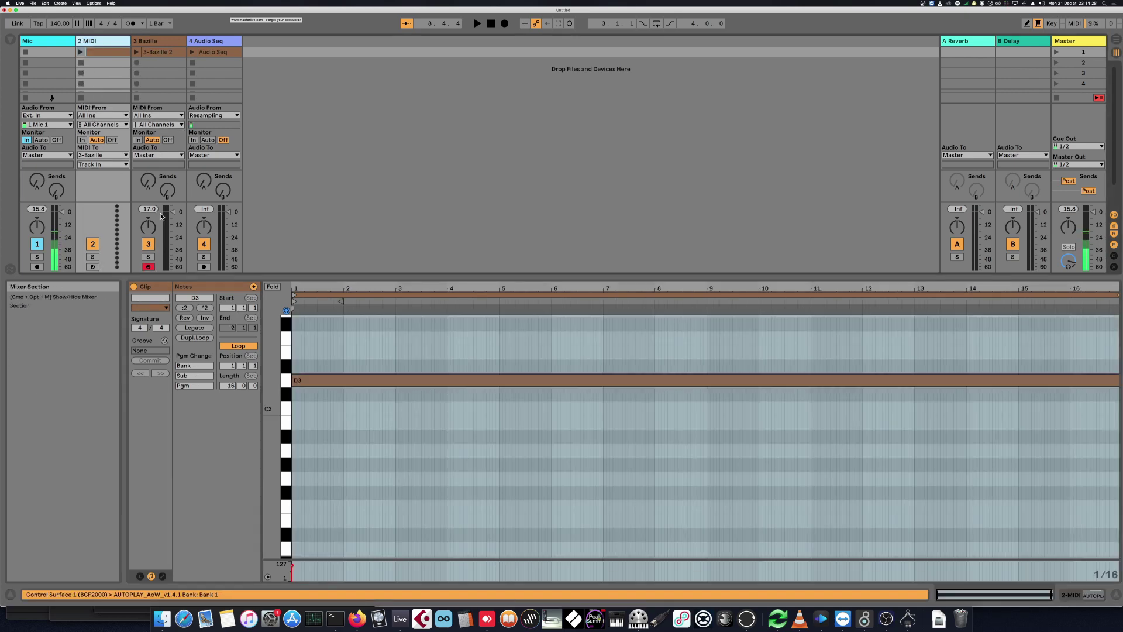
key("shift+Tab")
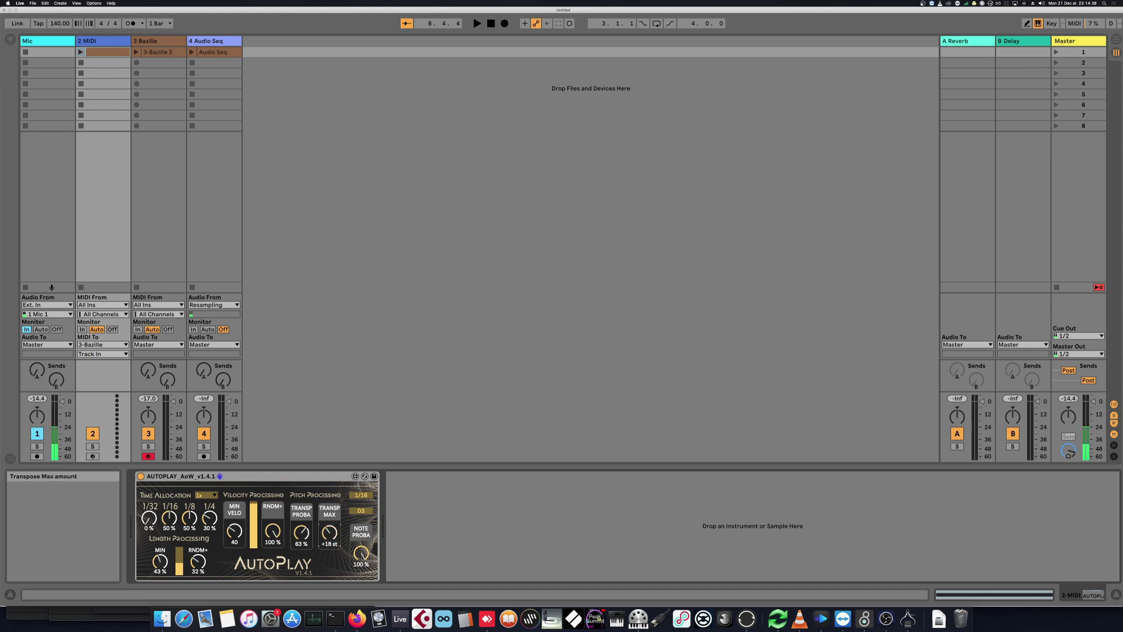
left_click_drag(330, 531, 329, 529)
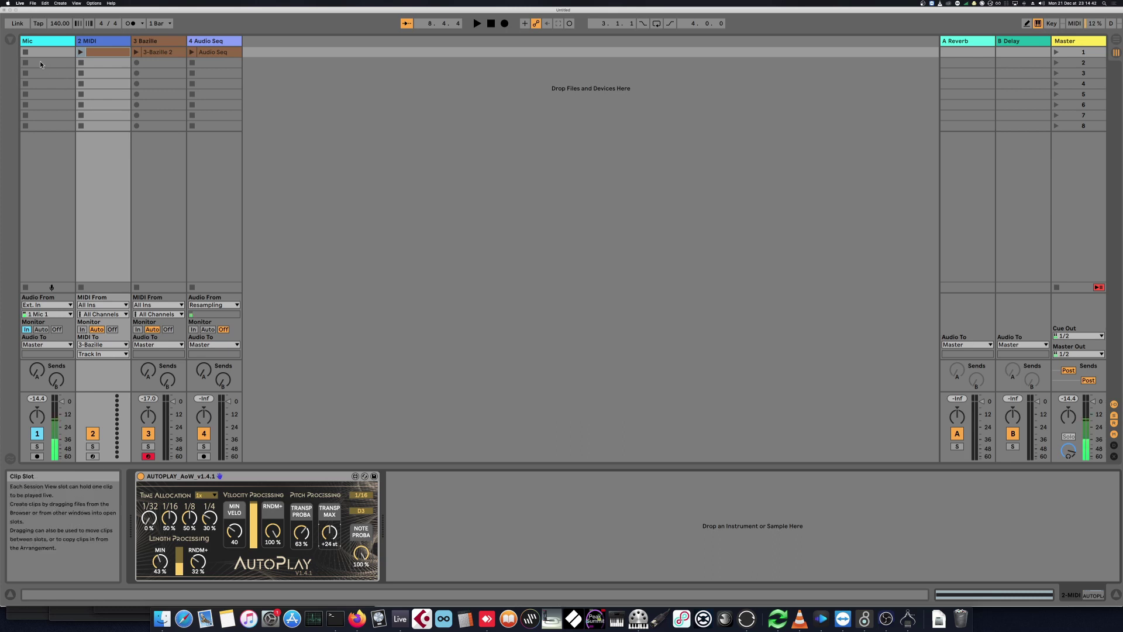
Step: Search the browser for 'scale', drop Scale after AutoPlay on 2 MIDI, and set its Base to D
left_click(9, 39)
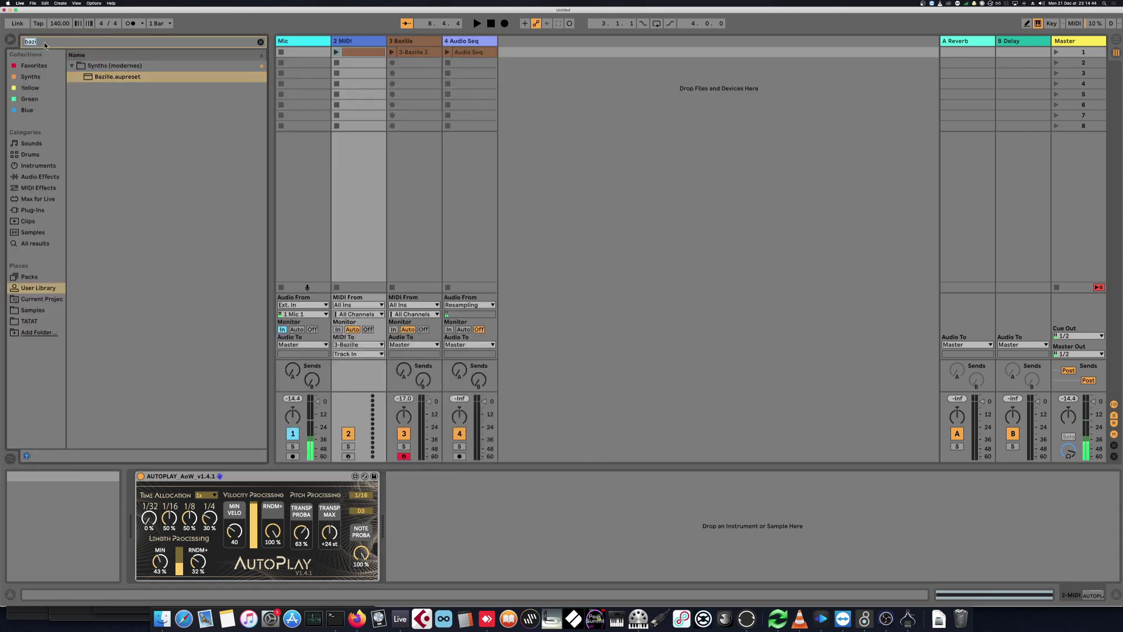
left_click(44, 42)
type("scae")
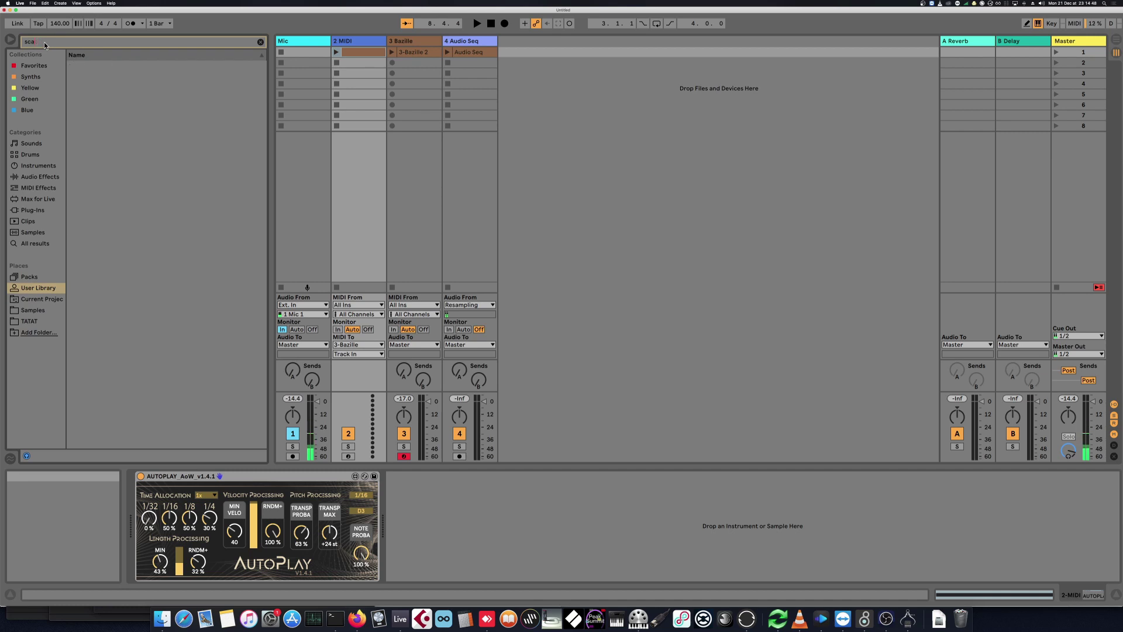
key("BackSpace")
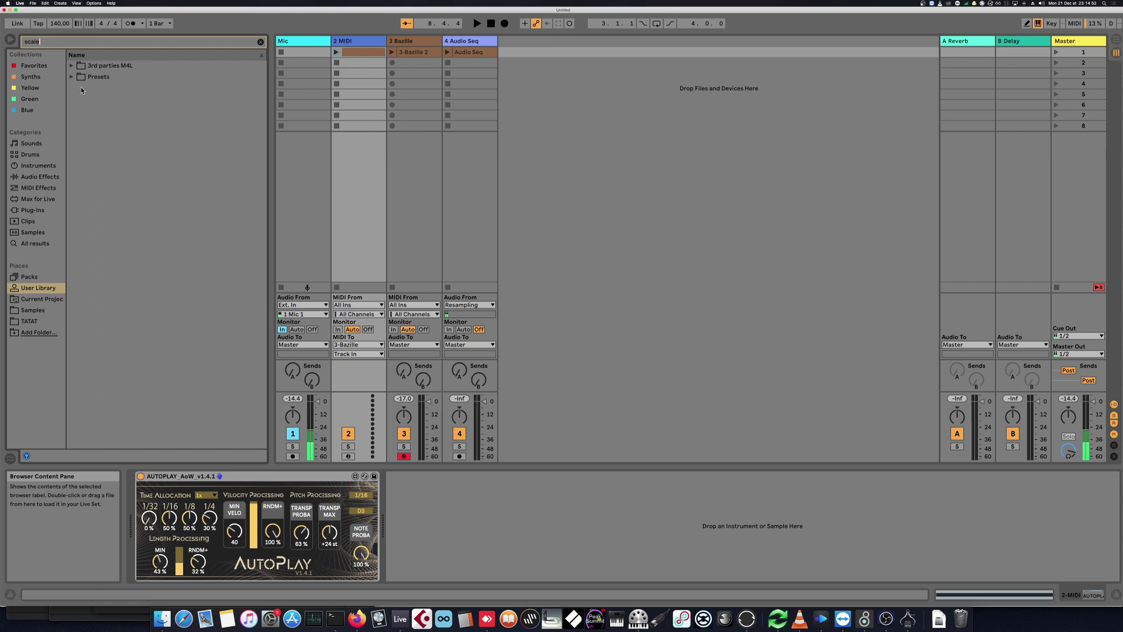
left_click(34, 244)
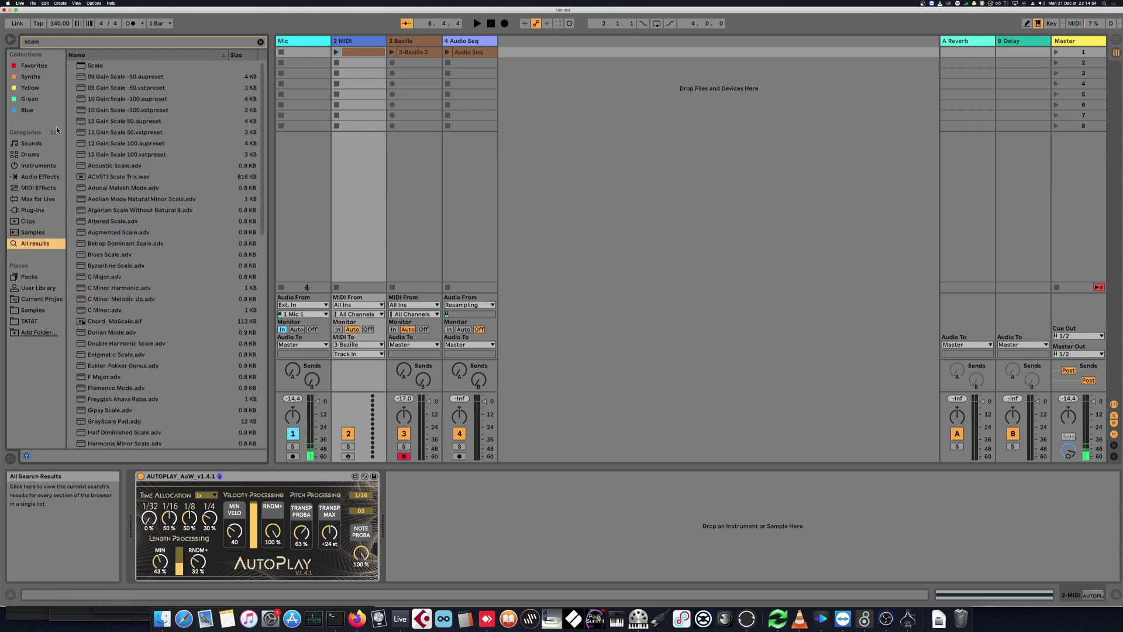
left_click_drag(96, 65, 399, 511)
left_click_drag(507, 500, 507, 493)
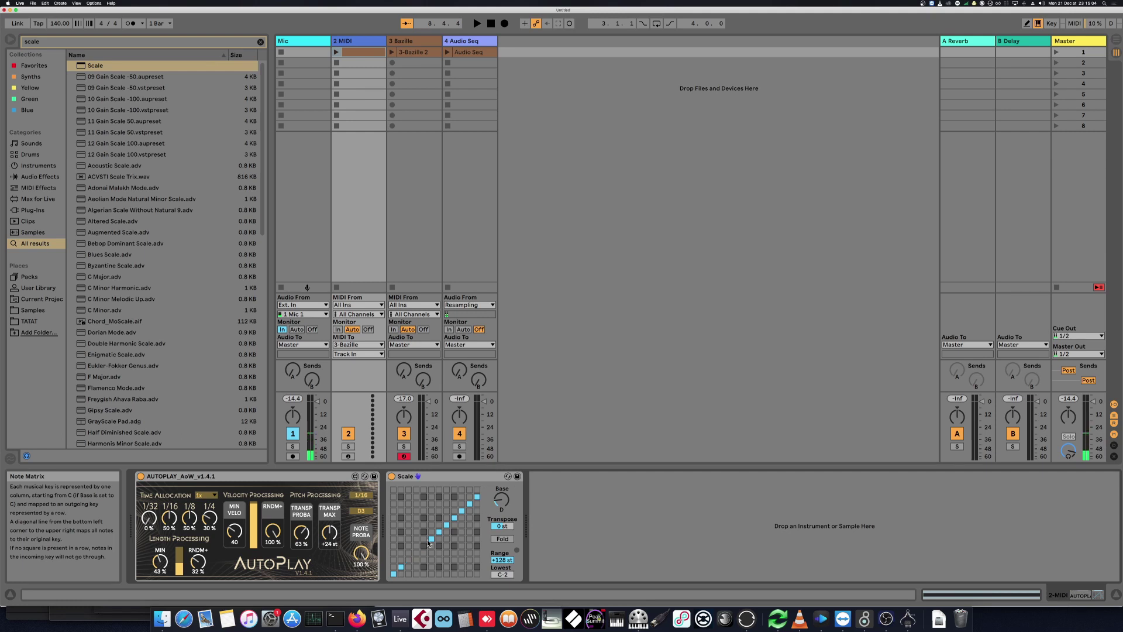
Step: Turn off four major-scale cells and turn on two flattened Phrygian cells in Scale's note matrix
left_click(424, 544)
left_click(438, 532)
left_click(468, 504)
left_click(477, 497)
left_click(439, 496)
left_click(446, 489)
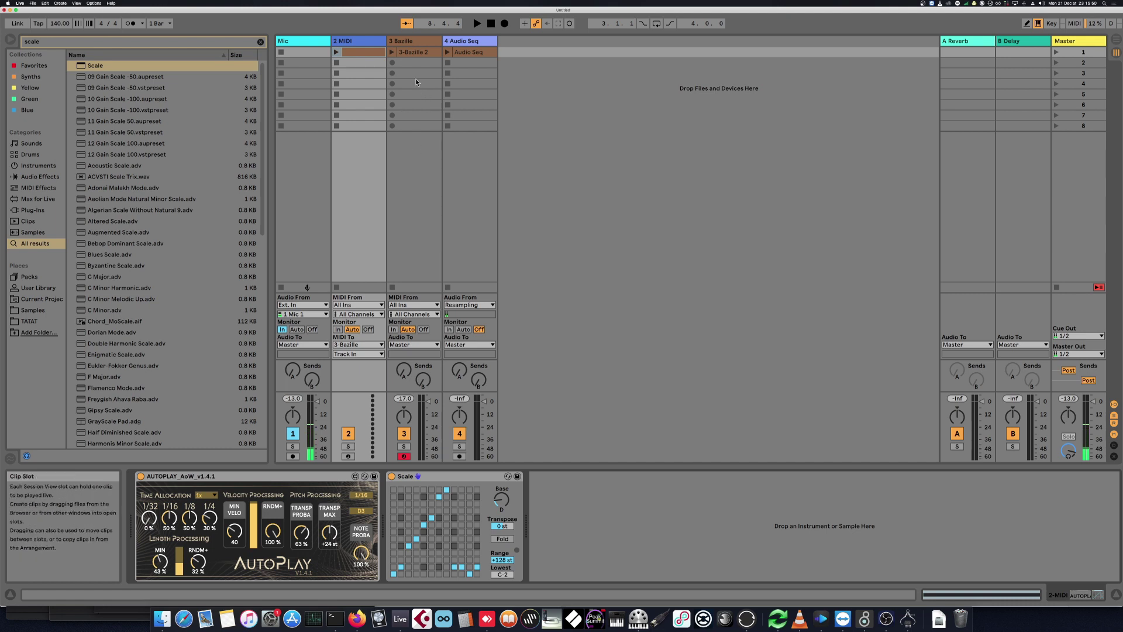
Step: Play the 2 MIDI clip, remap Scale's lowest note, set Length RNDM+ to 25 %, and record on Bazille
left_click(336, 53)
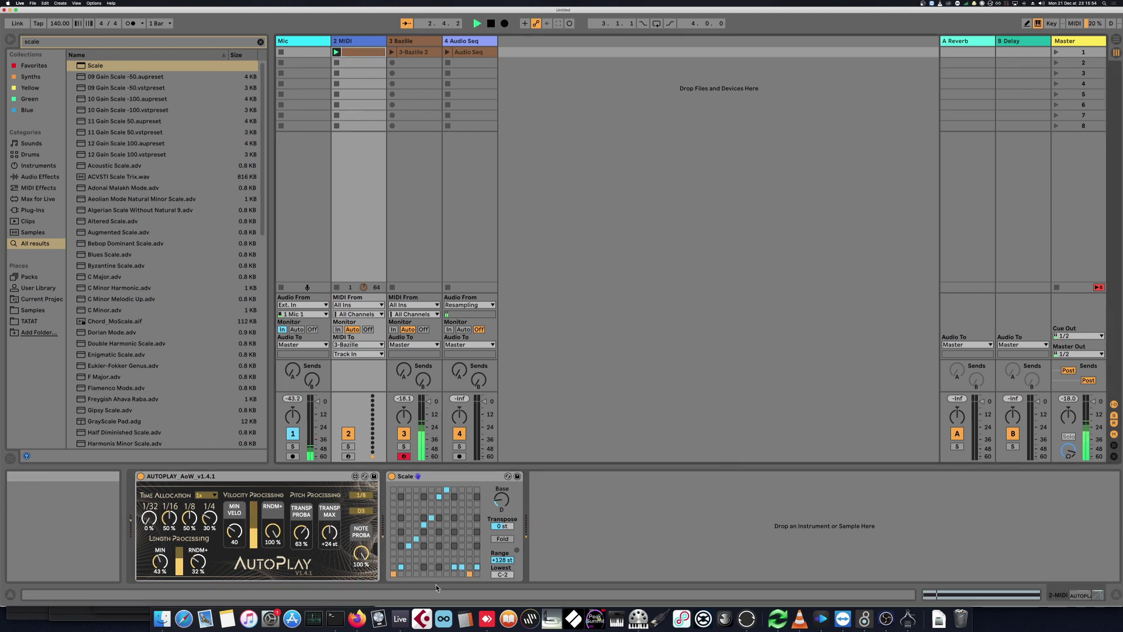
left_click(392, 574)
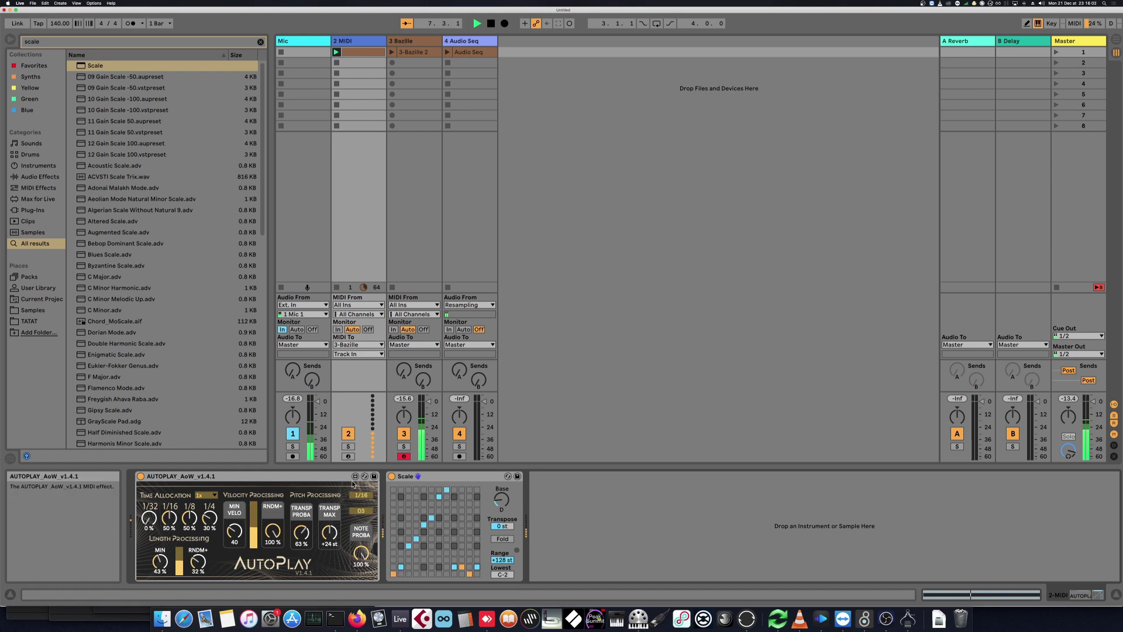
left_click_drag(198, 561, 197, 566)
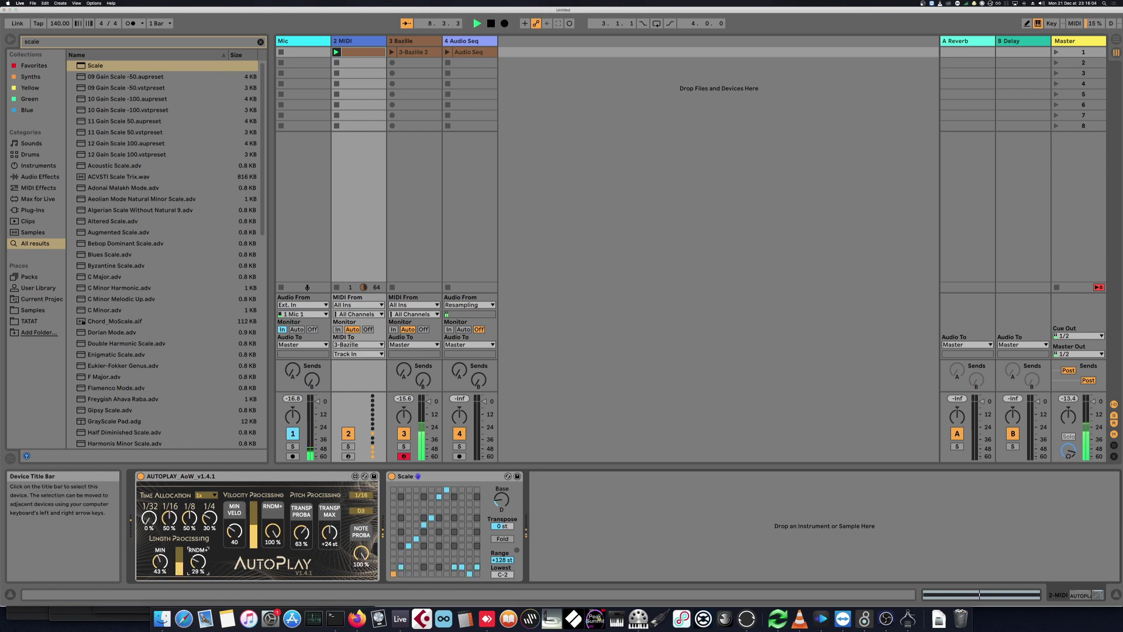
left_click(393, 63)
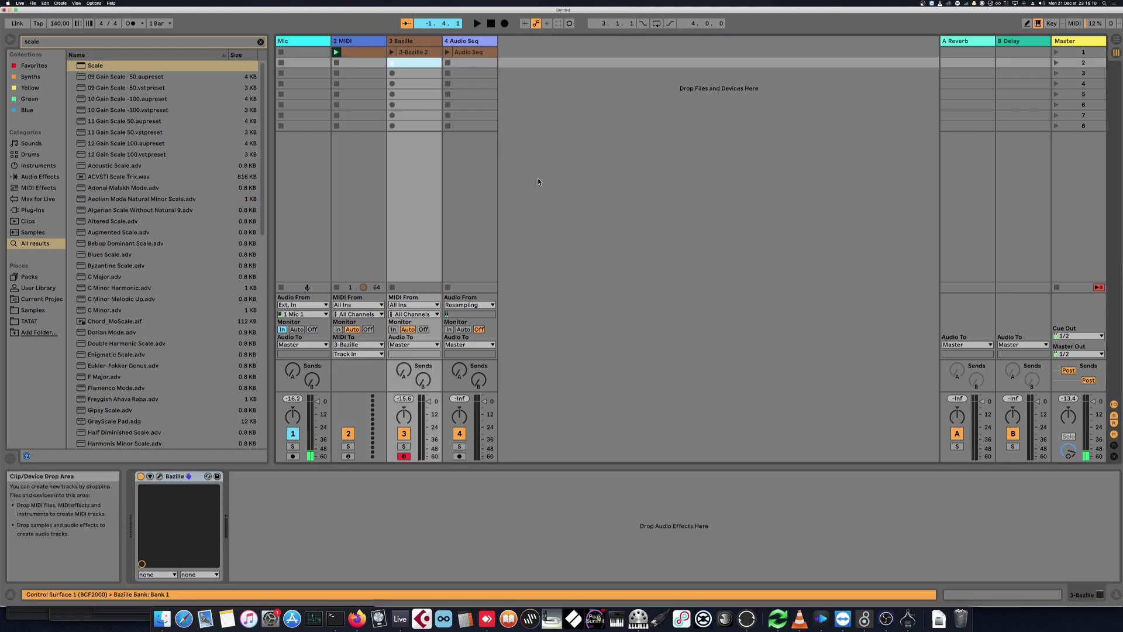
Step: Switch the detail view from the Bazille device to the recording 3-Bazille 3 clip's MIDI notes
key("shift+Tab")
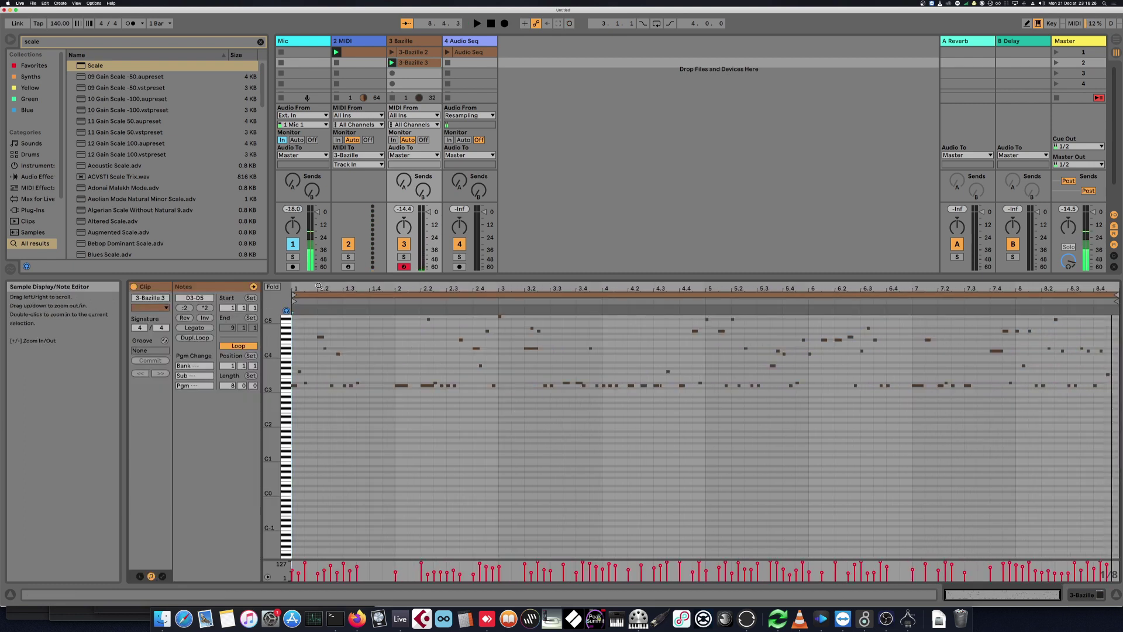
Step: Zoom into bars 2 to 4 and shorten the D3 note at 2.2 and the D#4 note
left_click_drag(308, 288, 463, 380)
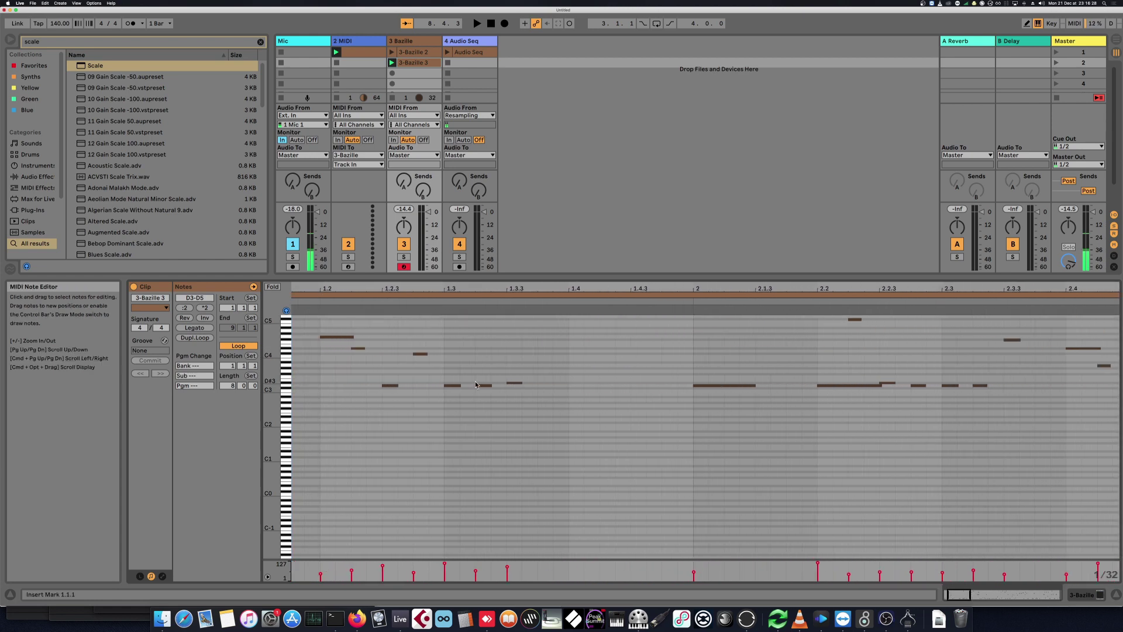
scroll(463, 380, "left", 3)
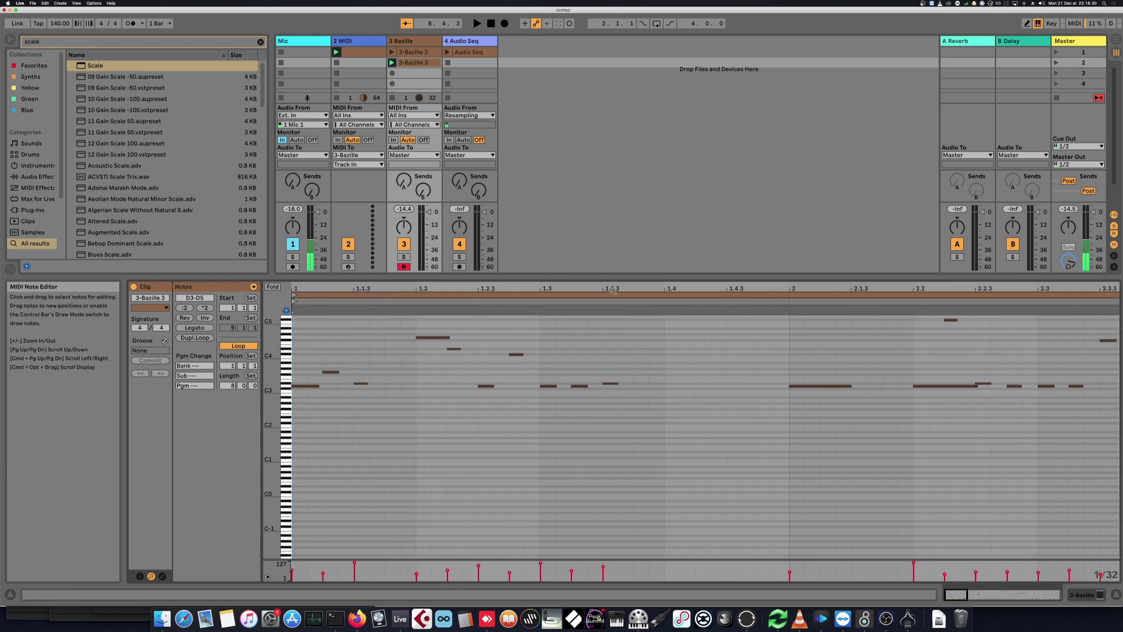
left_click_drag(924, 291, 462, 279)
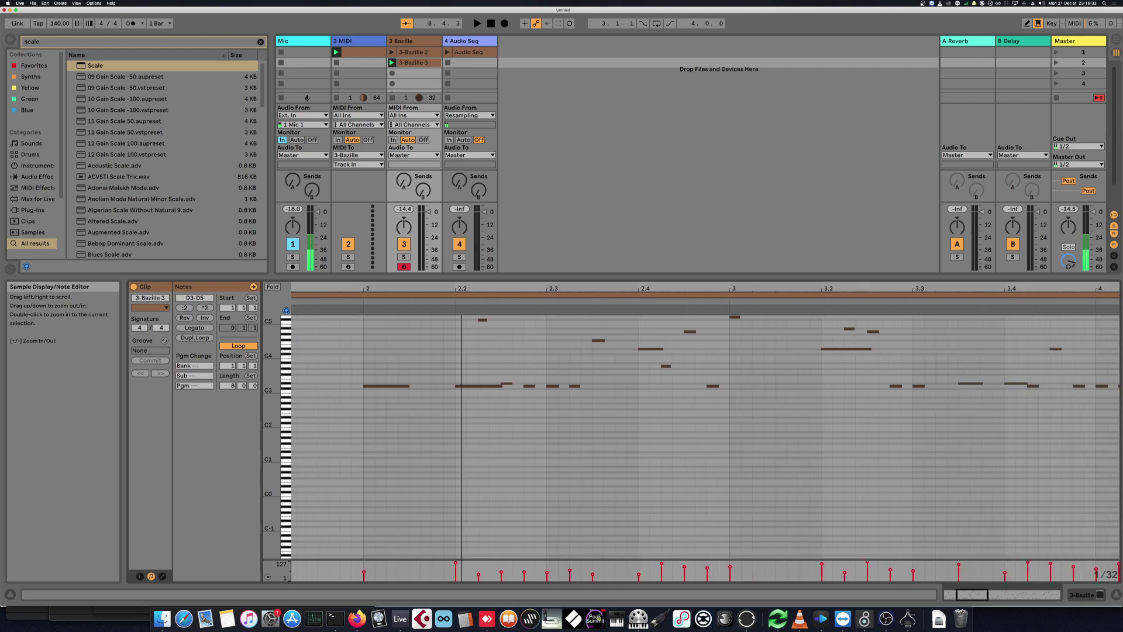
left_click(482, 386)
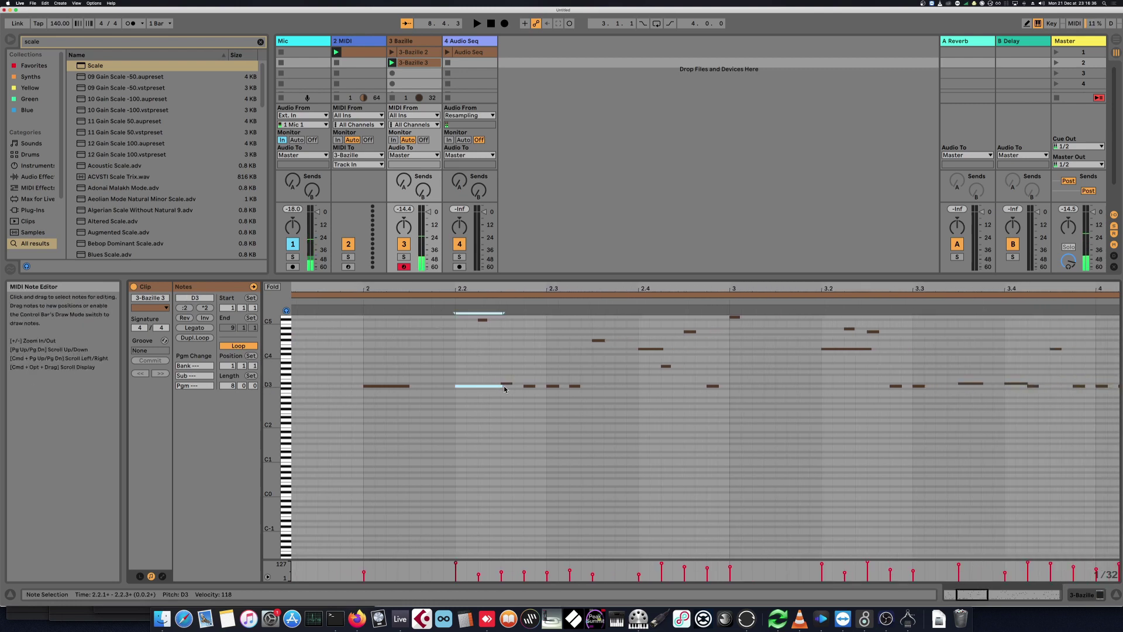
left_click_drag(502, 386, 478, 386)
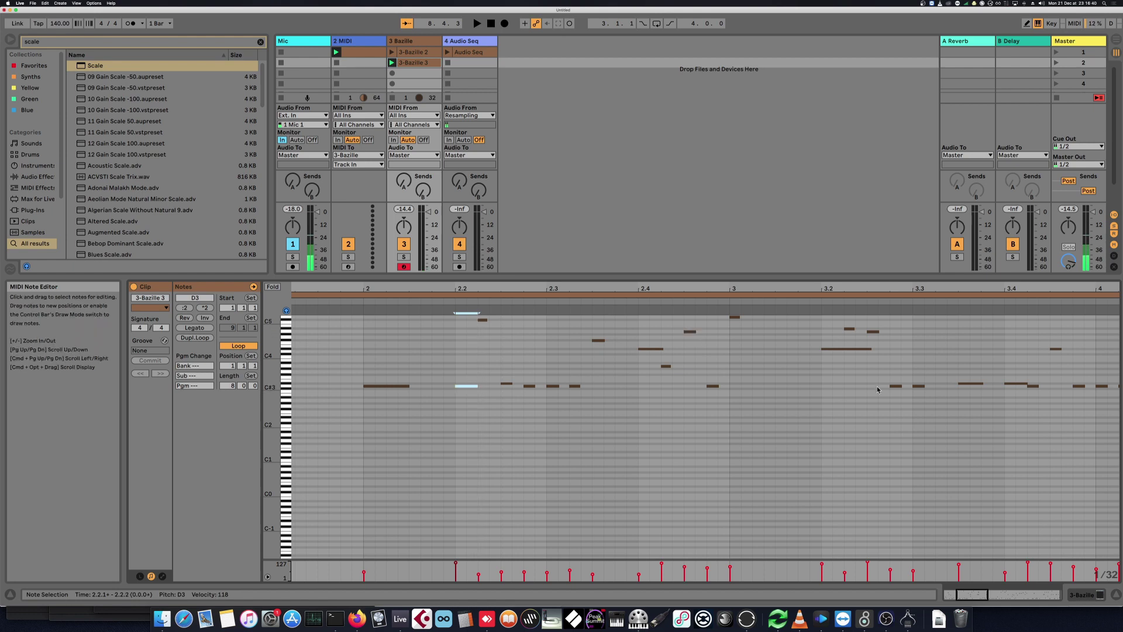
left_click_drag(871, 349, 837, 349)
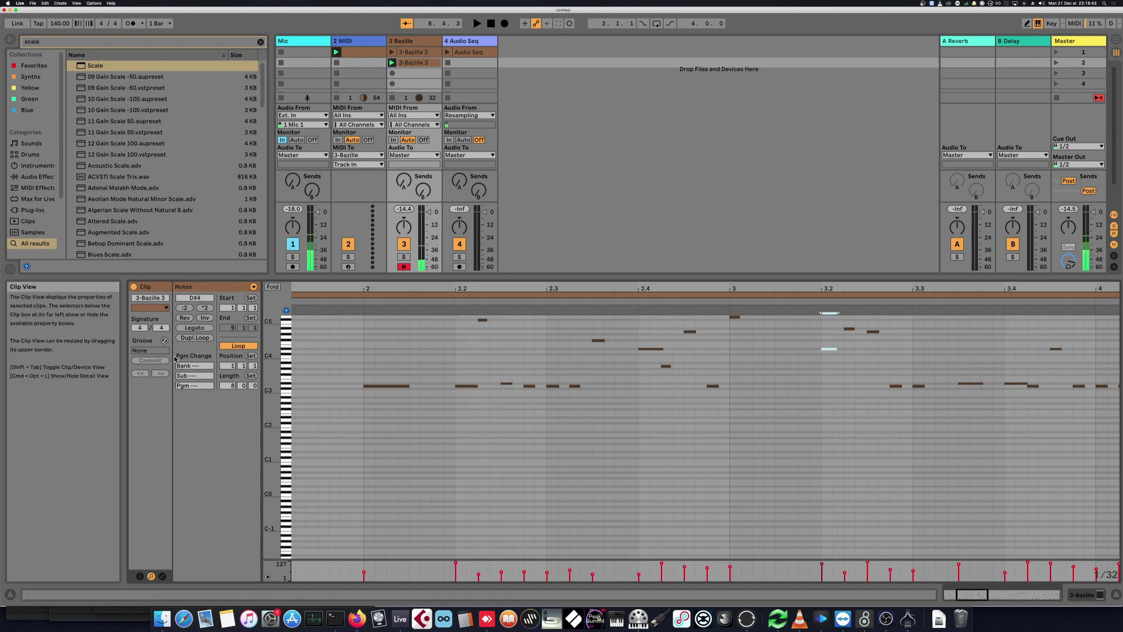
Step: Disarm track 3, raise the C#5 note near bar 5 to D5, and add a D4 note at bar 6
left_click(403, 267)
key("space")
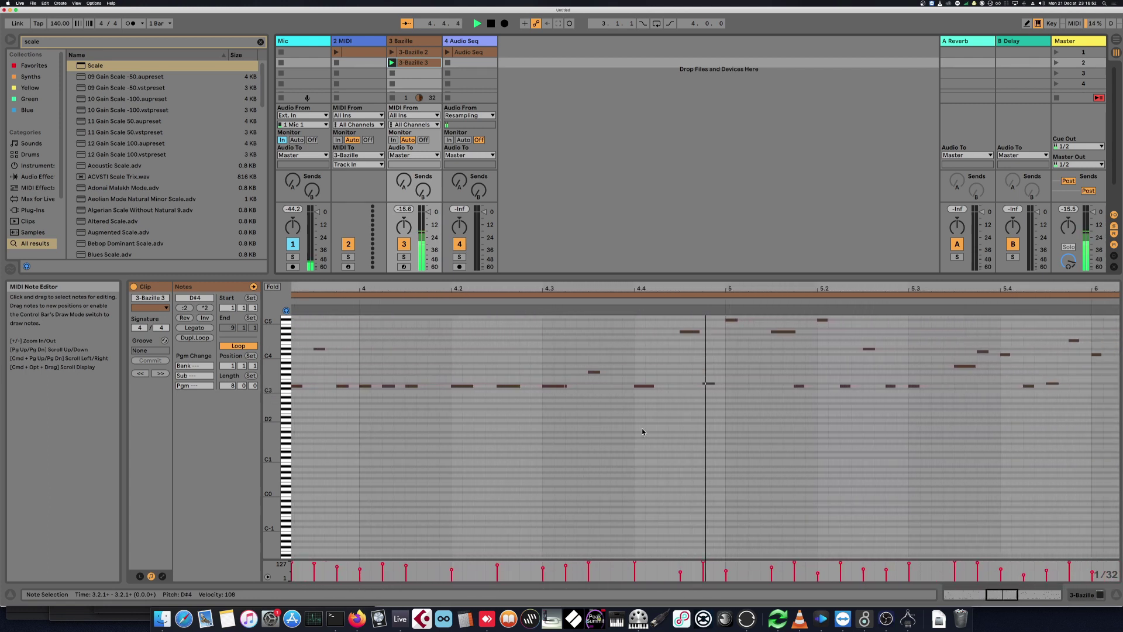
left_click(588, 320)
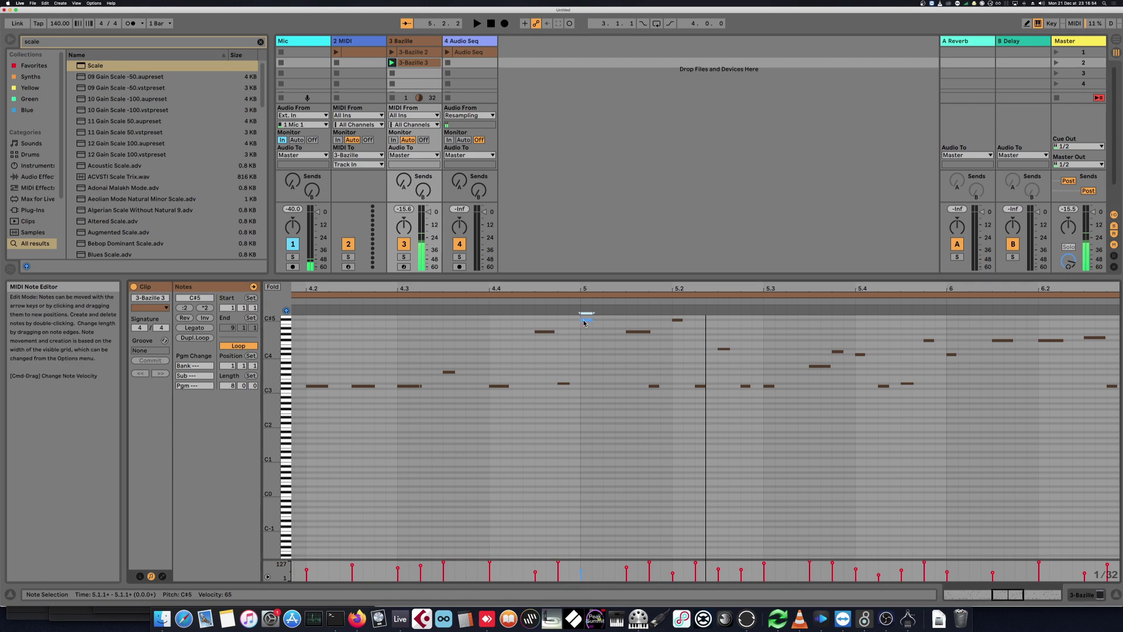
key("Up")
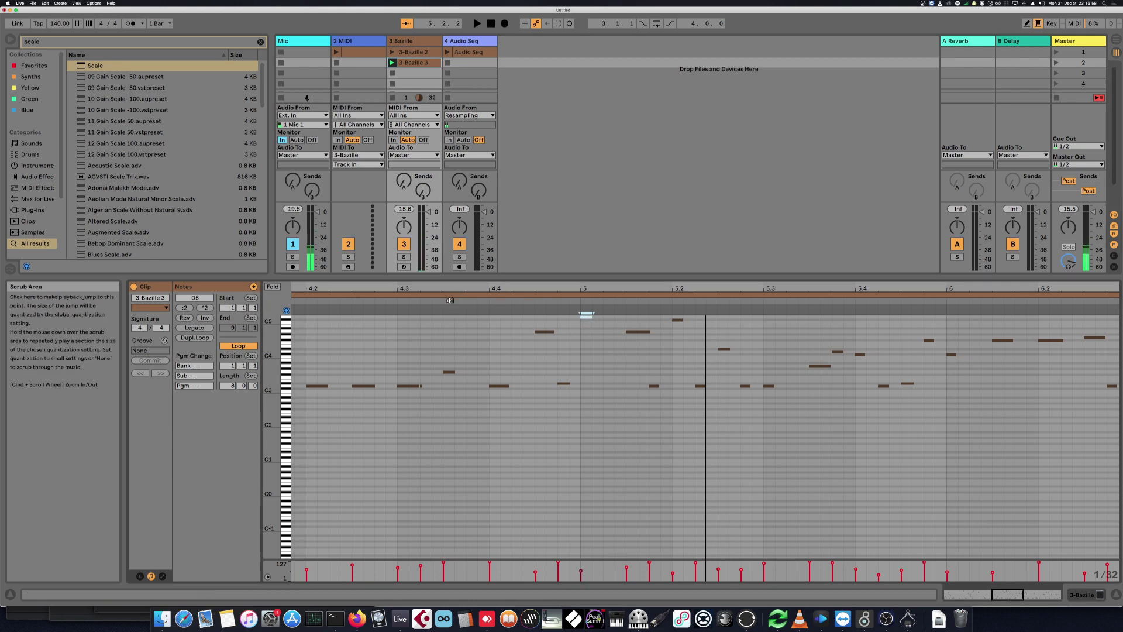
left_click(371, 300)
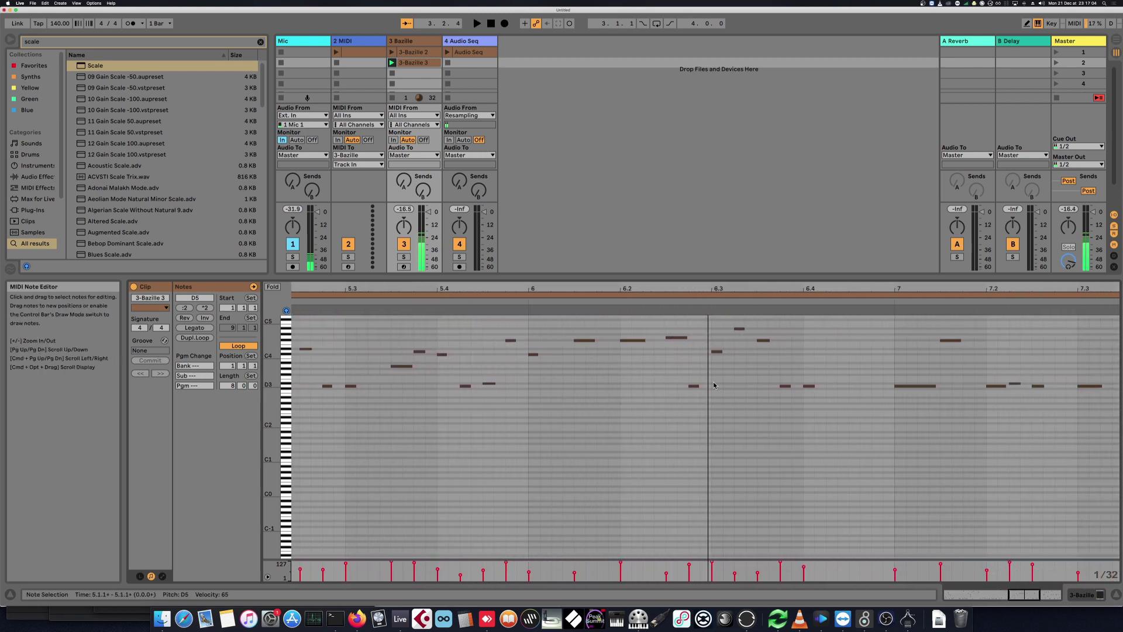
double_click(532, 351)
left_click(449, 302)
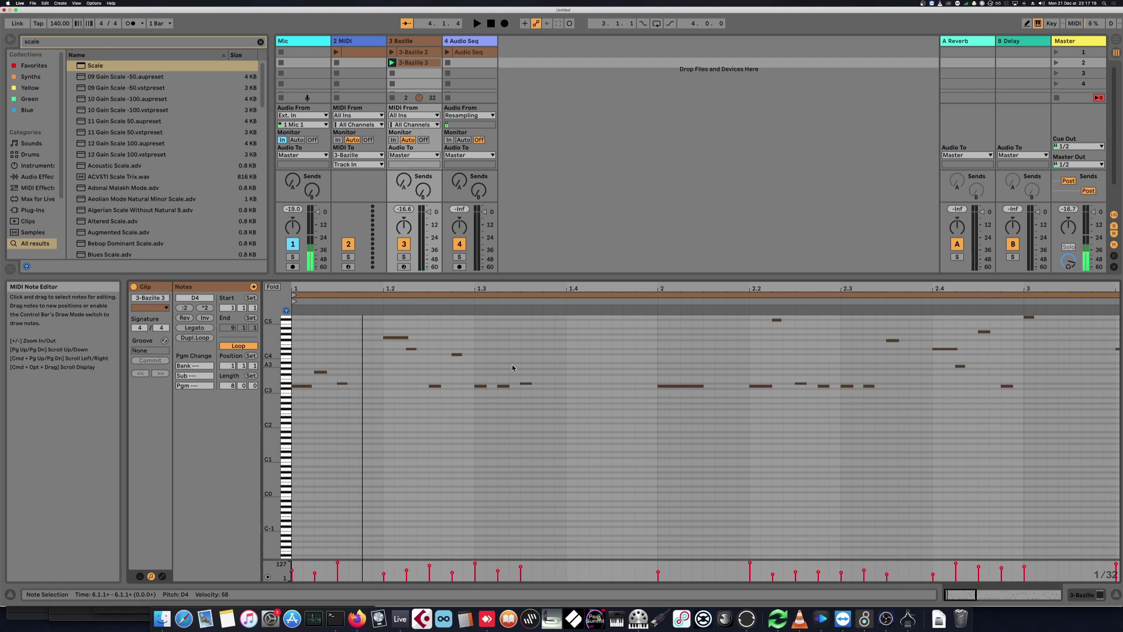
Step: Show track 4's Audio Seq clip waveform, warped at 140 BPM, in the Sample Editor
scroll(503, 388, "up", 3)
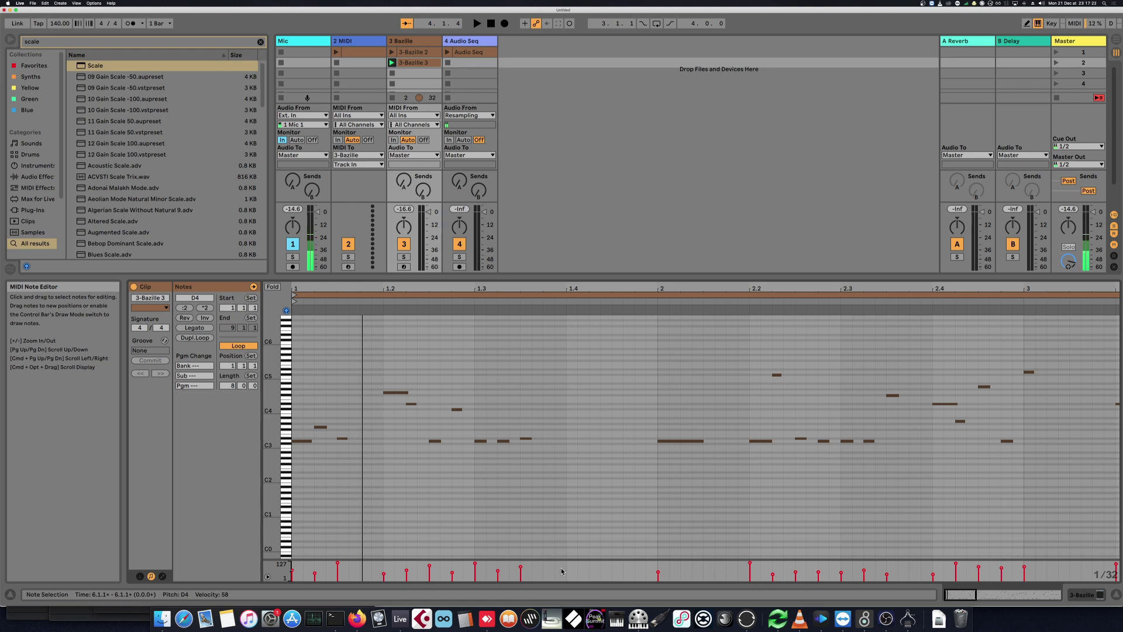
scroll(620, 421, "up", 3)
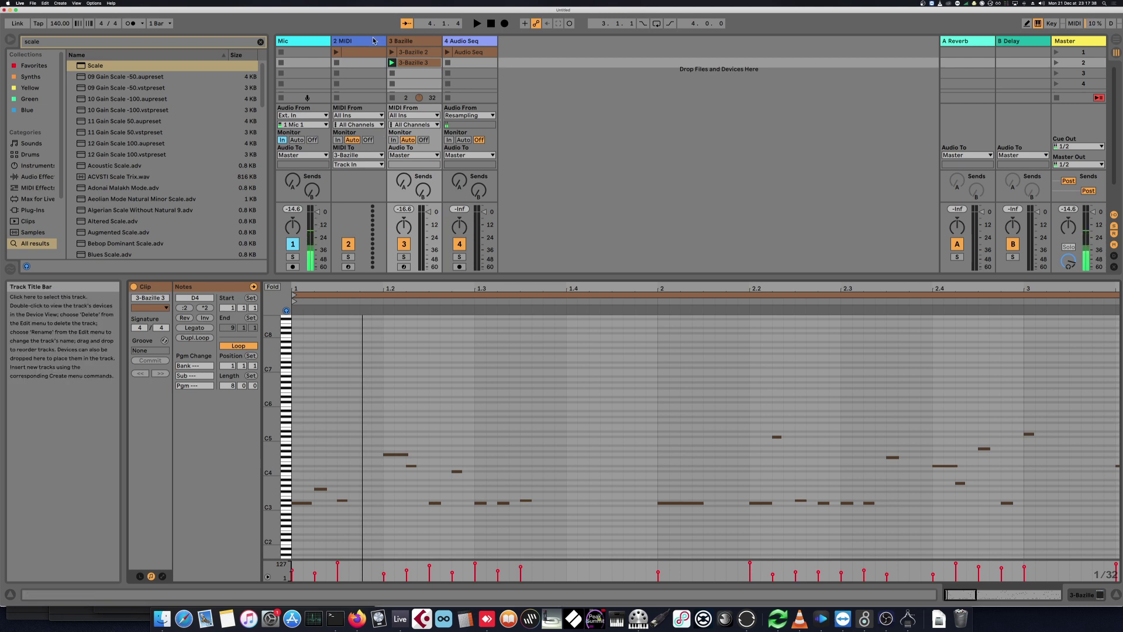
left_click(469, 52)
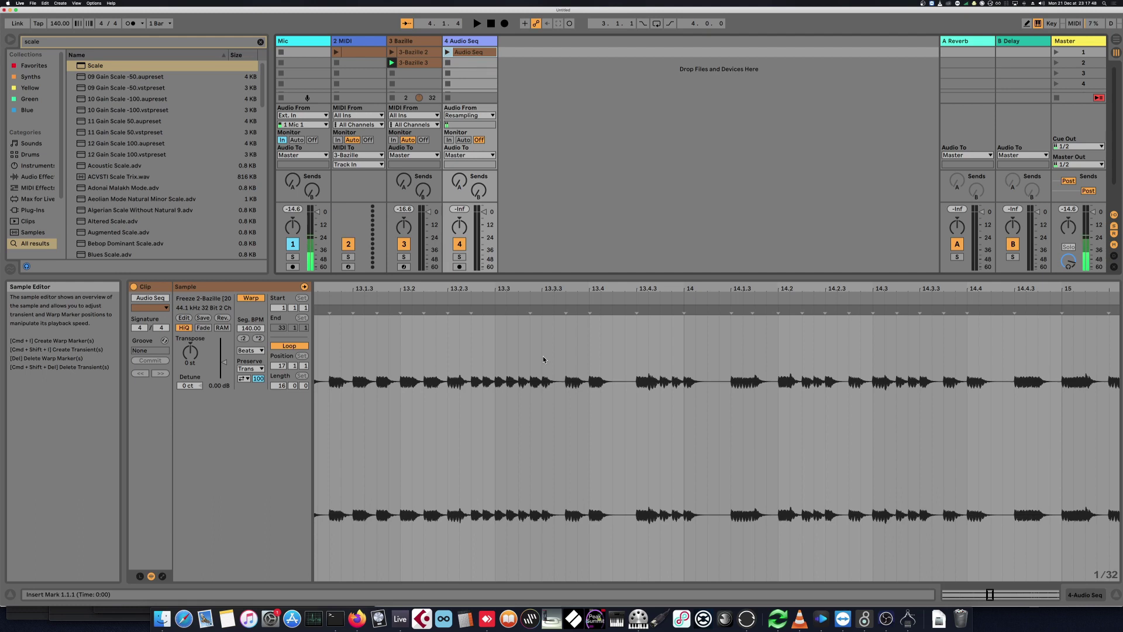
Step: Check the 3-Bazille 3 clip's notes, then return to the Audio Seq clip's waveform
left_click(424, 64)
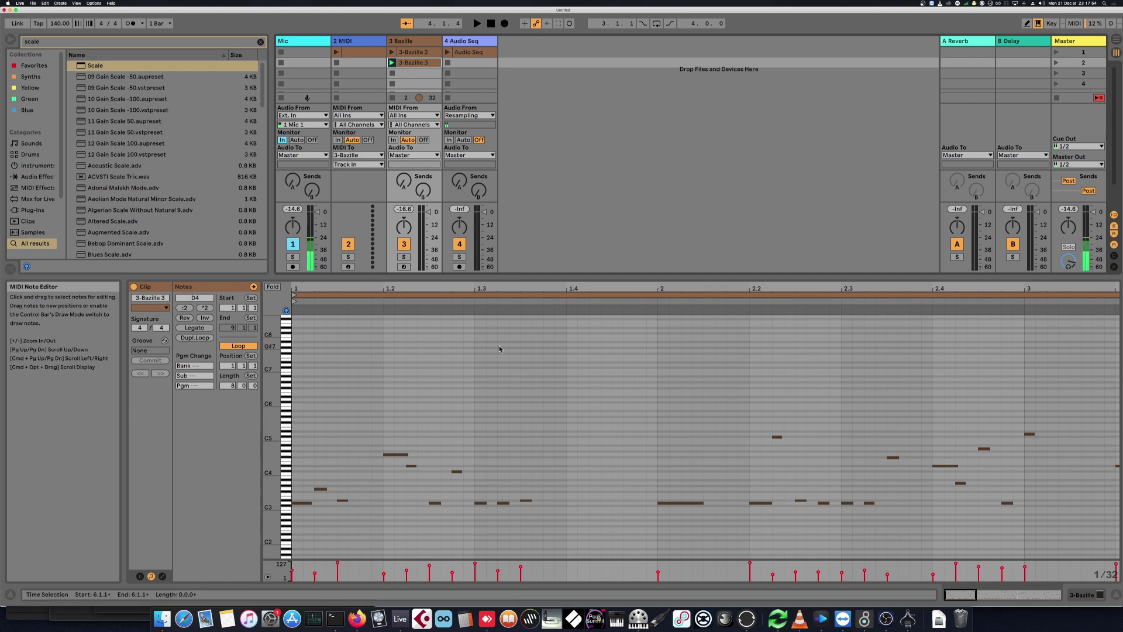
left_click(469, 53)
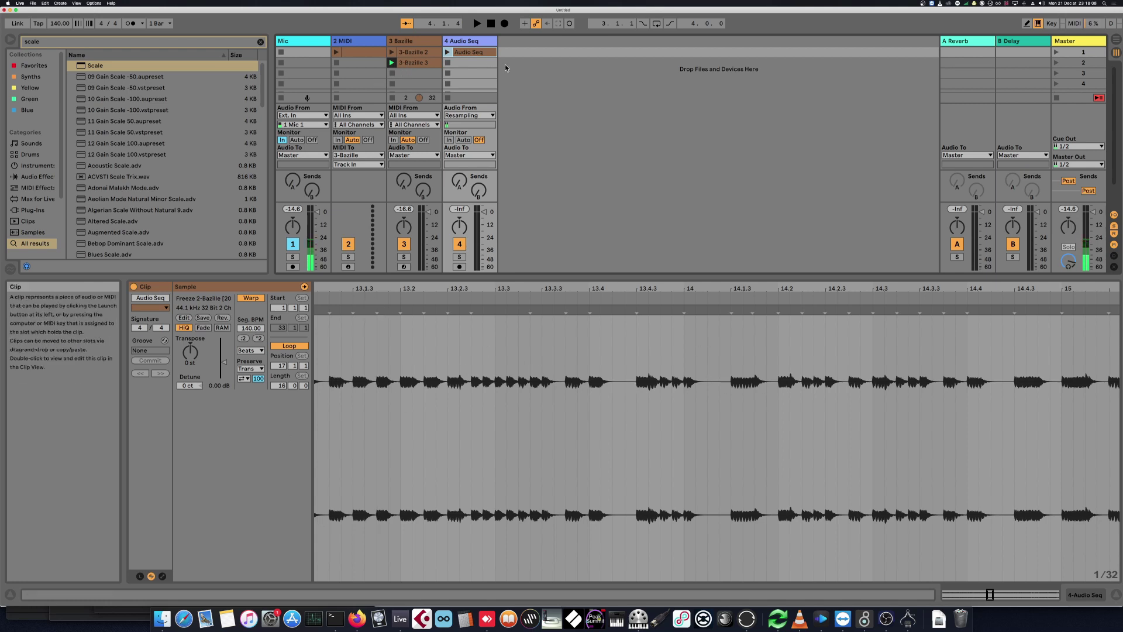
Step: Show the 2 MIDI track's device chain with AutoPlay feeding the D-based Scale device
left_click(347, 40)
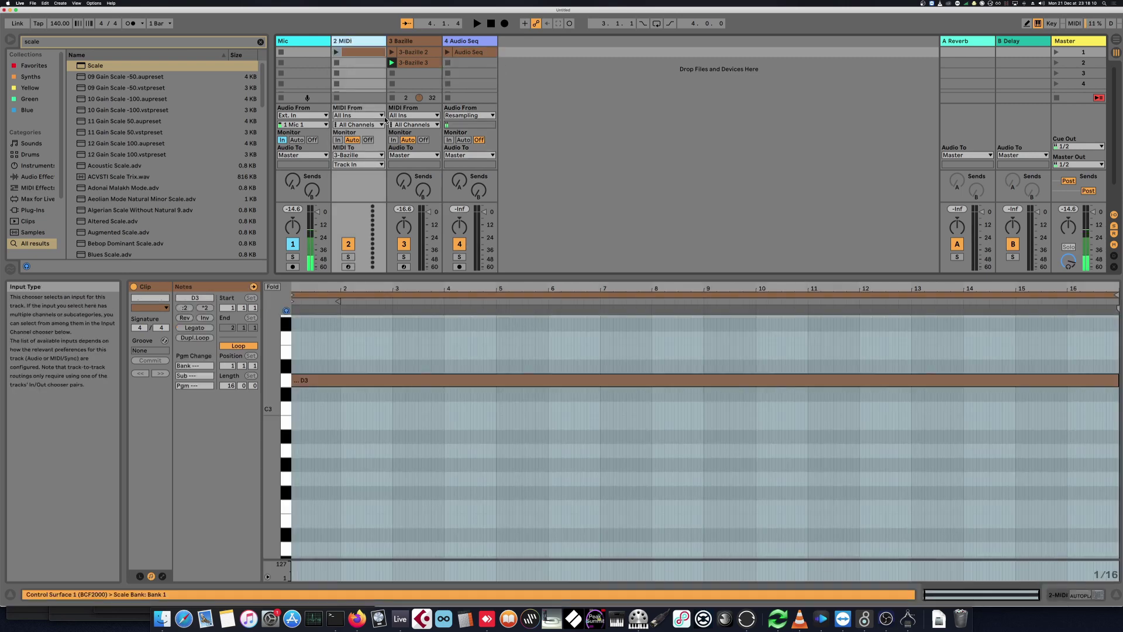
double_click(347, 39)
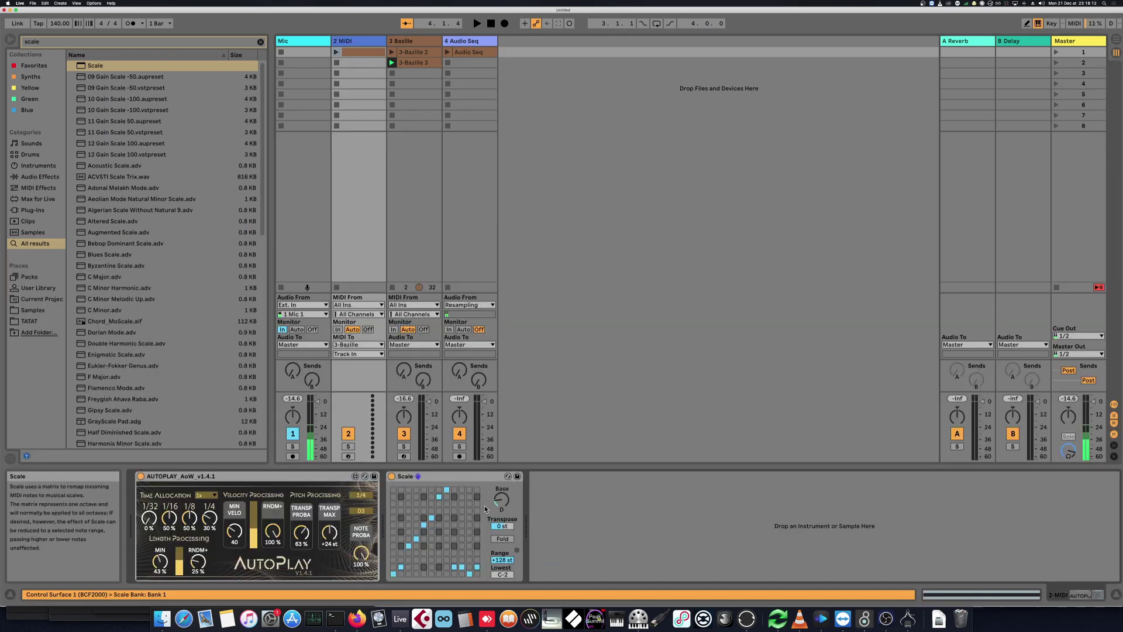